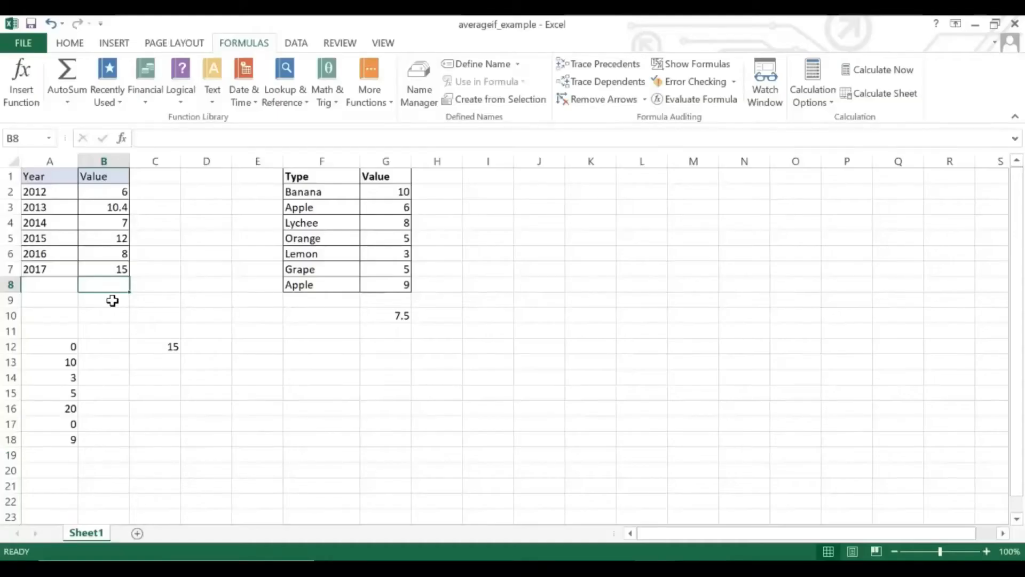
- Examine the years and their values in the Year/Value table, from A2 to B7
{"action": "left_click", "coordinate": [110, 299]}
{"action": "left_click", "coordinate": [110, 280]}
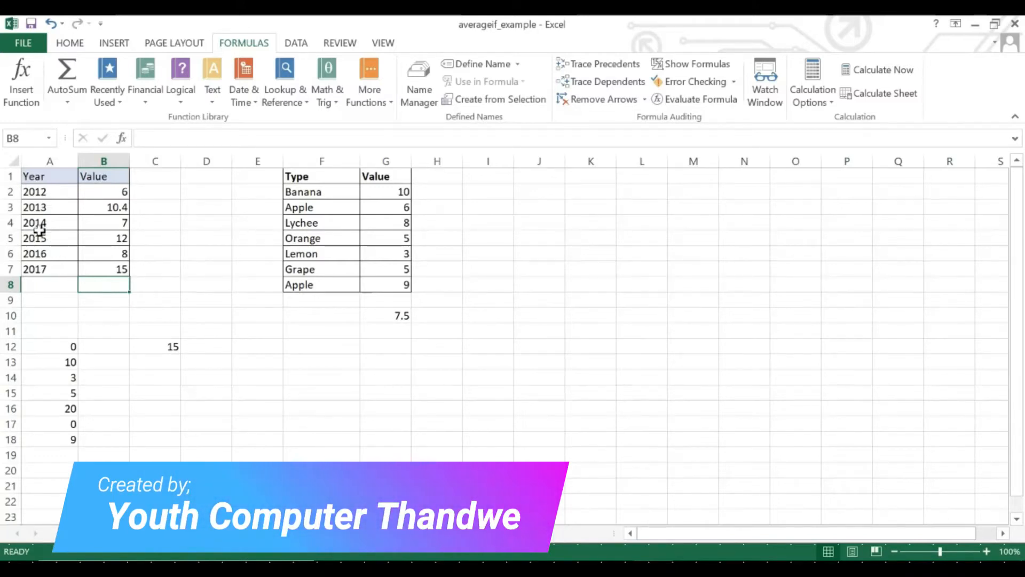
{"action": "left_click", "coordinate": [44, 193]}
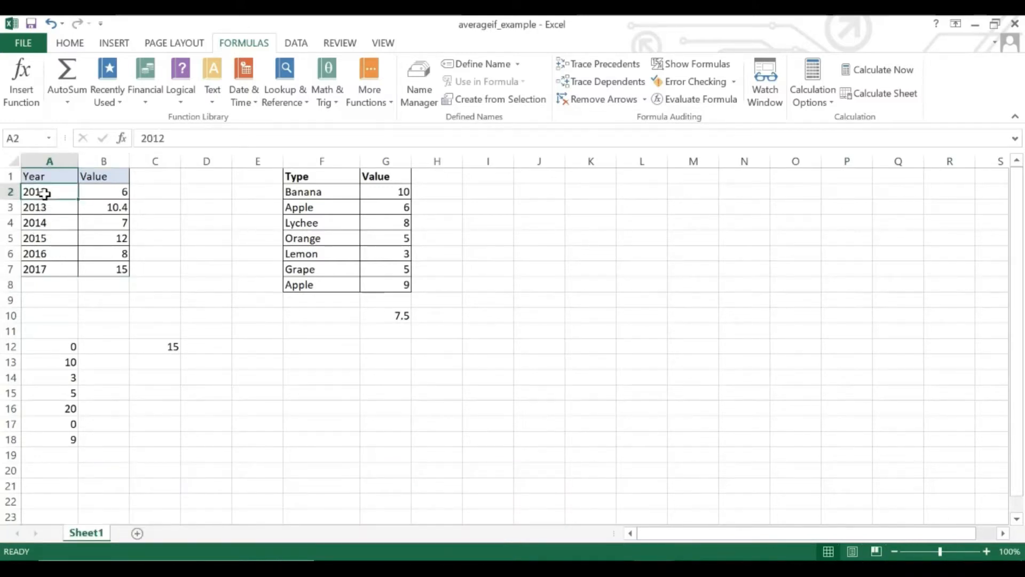
{"action": "left_click", "coordinate": [49, 269]}
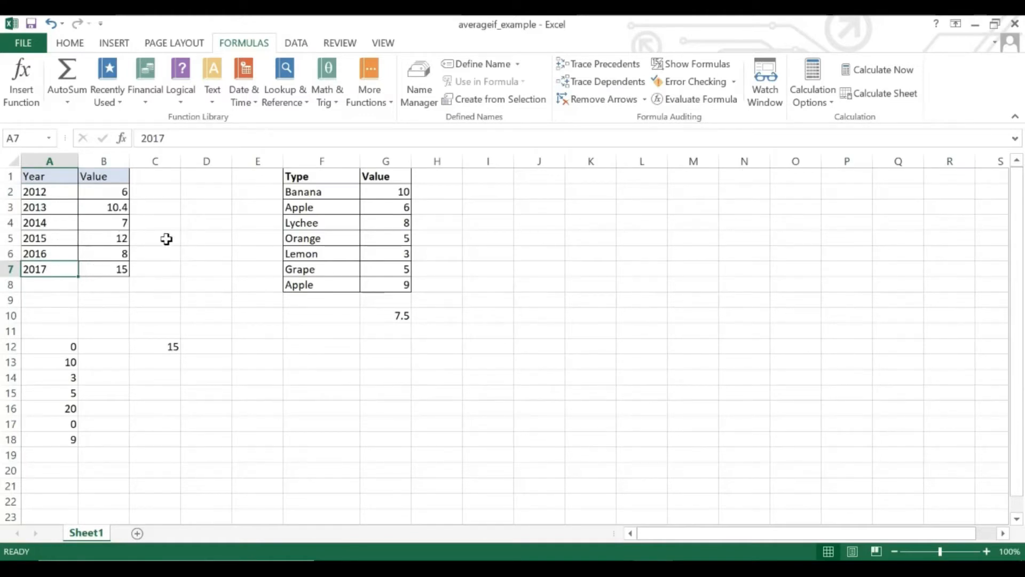
{"action": "left_click", "coordinate": [105, 192]}
{"action": "left_click", "coordinate": [114, 232]}
{"action": "left_click", "coordinate": [115, 219]}
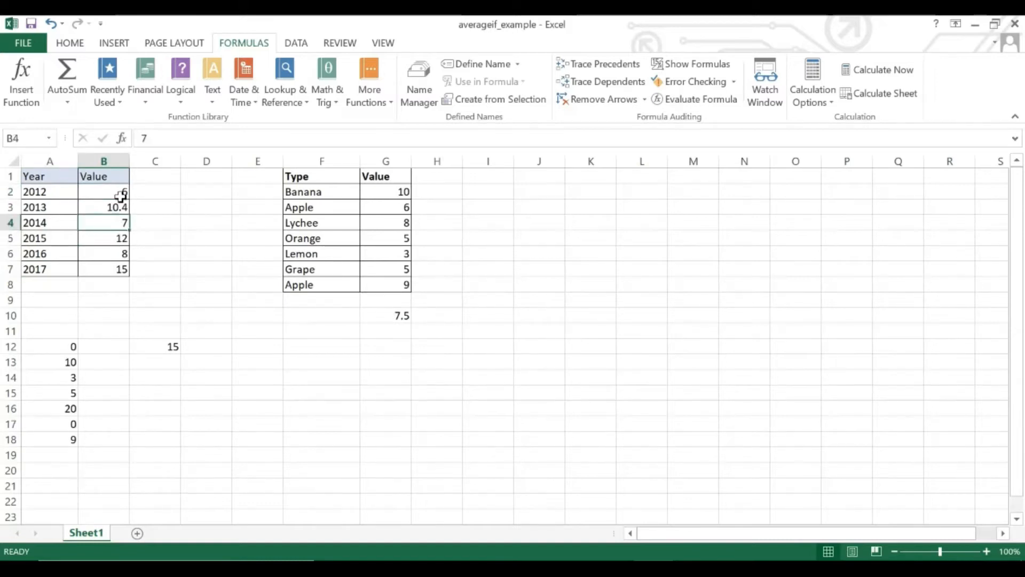
{"action": "left_click", "coordinate": [109, 193]}
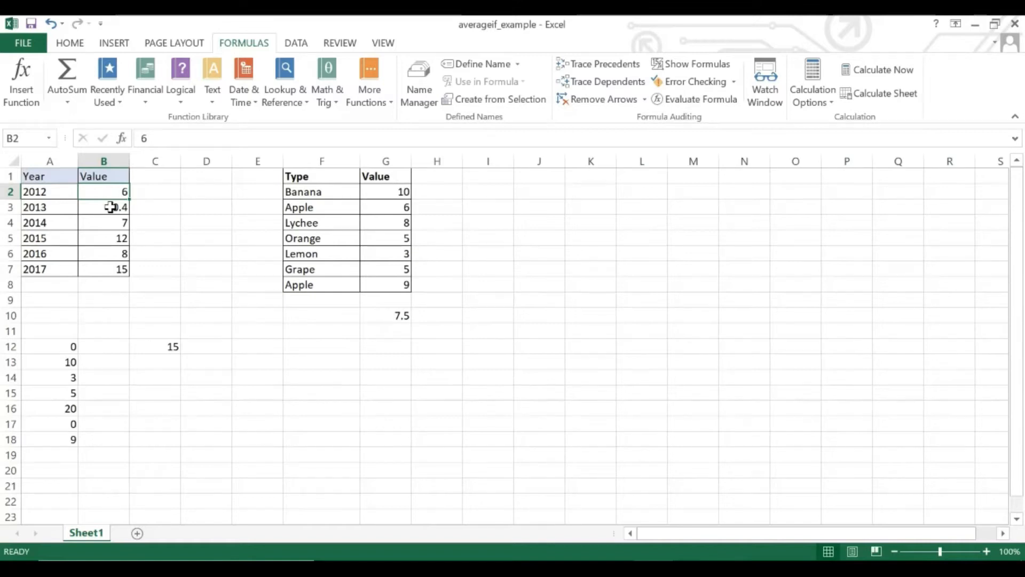
{"action": "left_click", "coordinate": [108, 272]}
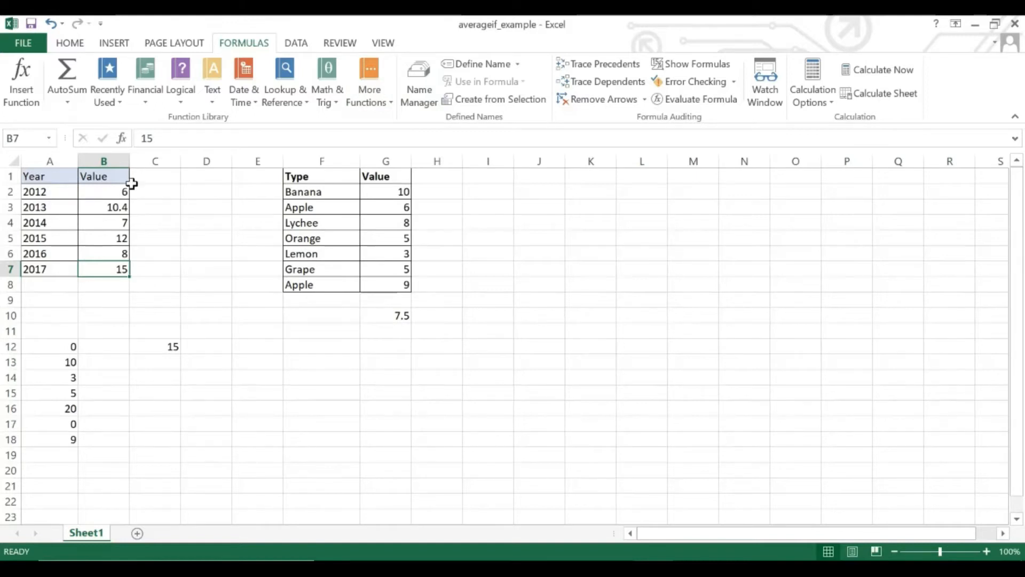
{"action": "left_click", "coordinate": [111, 286]}
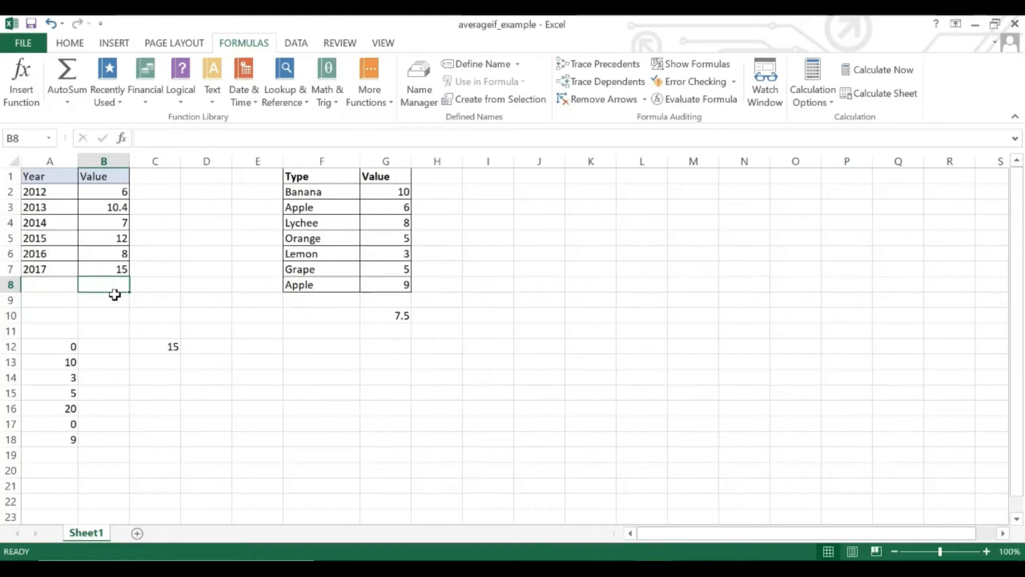
- Calculate the average of the values in B2:B7 in cell B8 with the AutoSum Average function
{"action": "left_click_drag", "start_coordinate": [110, 280], "coordinate": [114, 191]}
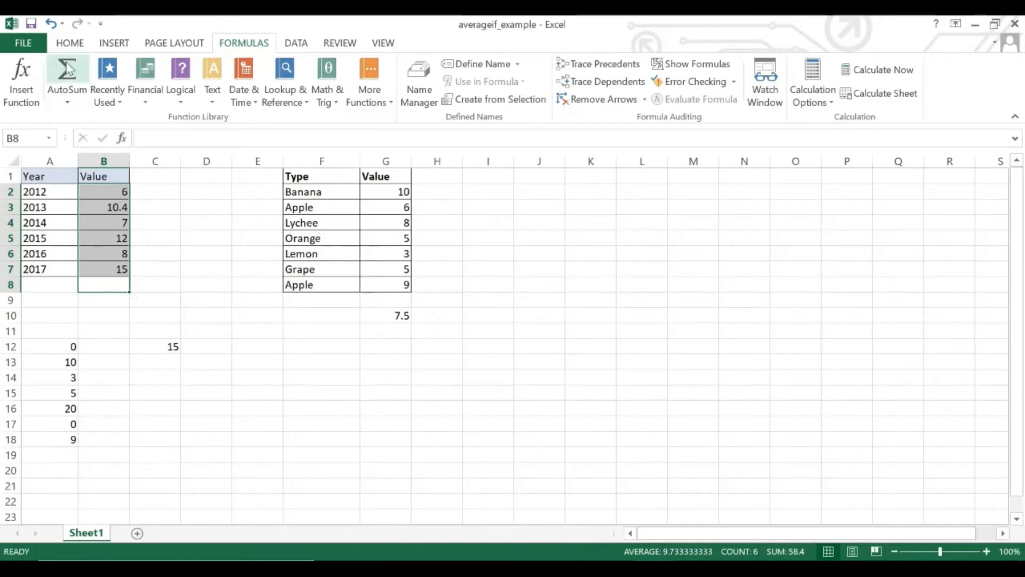
{"action": "left_click", "coordinate": [61, 46]}
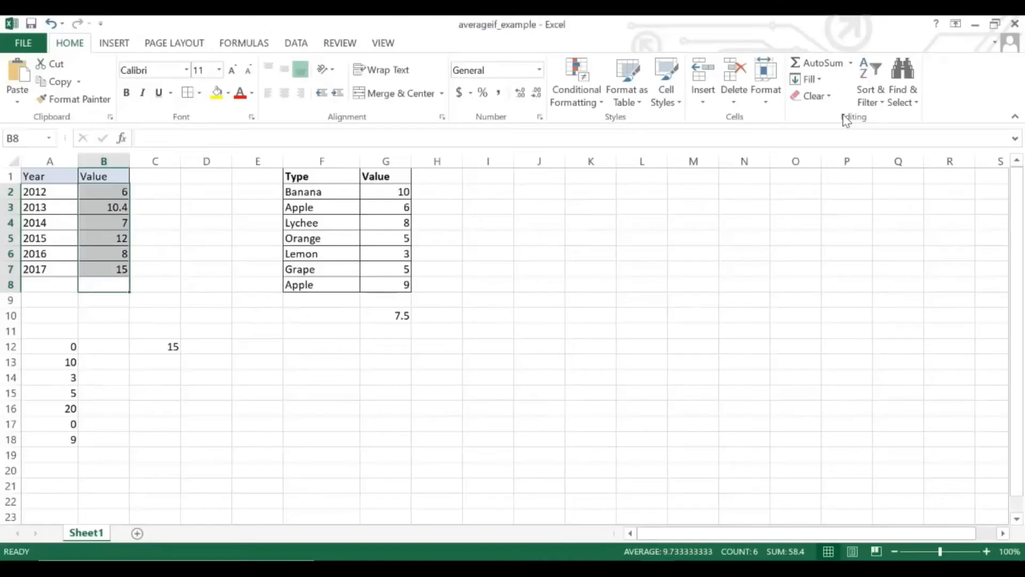
{"action": "left_click", "coordinate": [851, 65]}
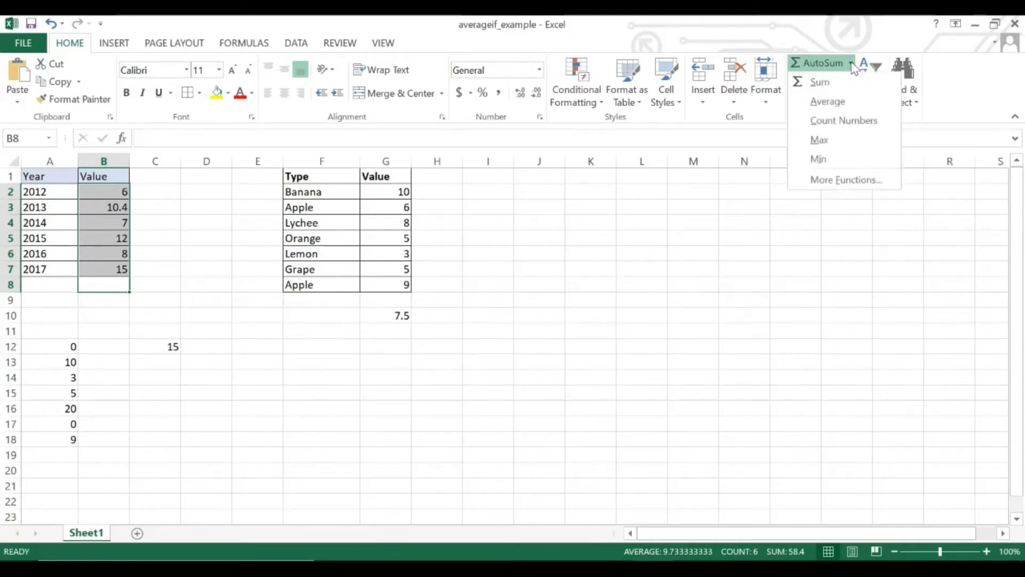
{"action": "left_click", "coordinate": [844, 113]}
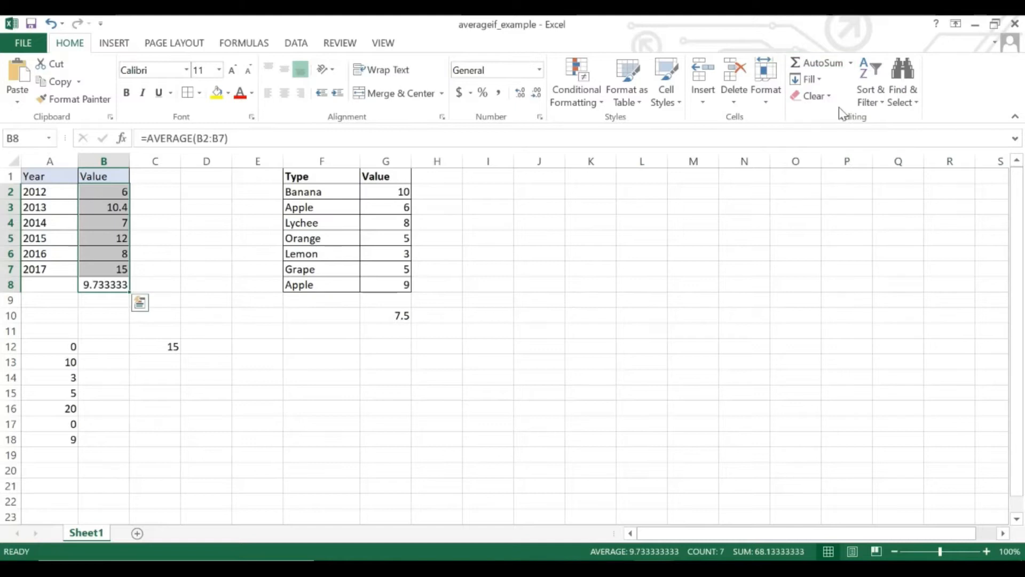
{"action": "left_click", "coordinate": [116, 302]}
{"action": "left_click", "coordinate": [105, 287]}
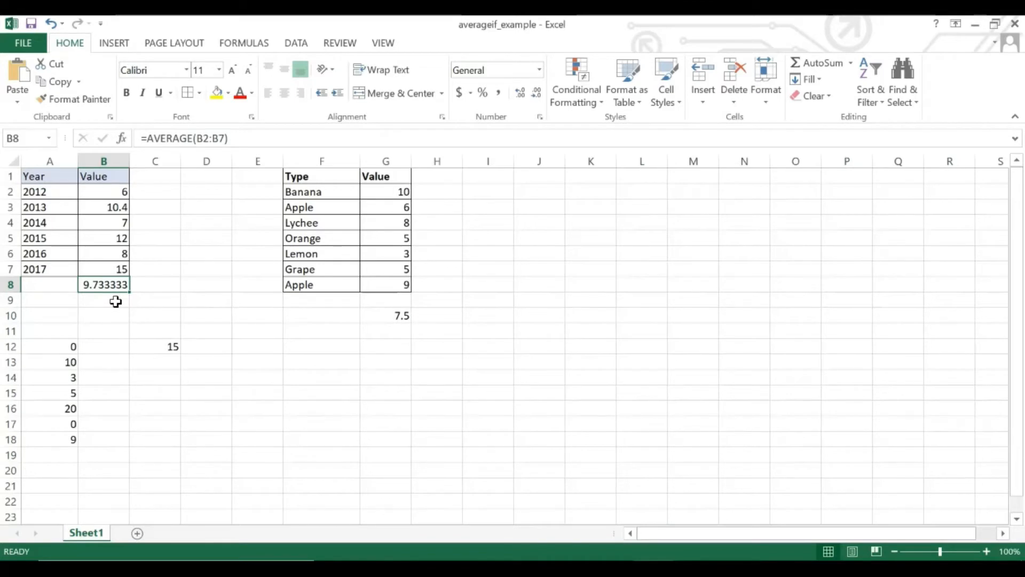
{"action": "left_click", "coordinate": [188, 280]}
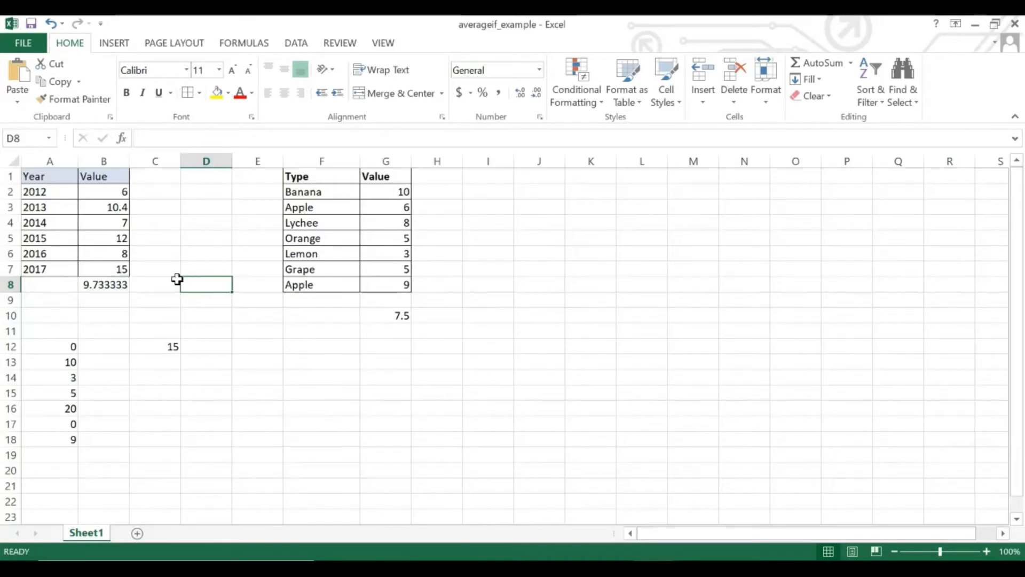
{"action": "left_click", "coordinate": [193, 240]}
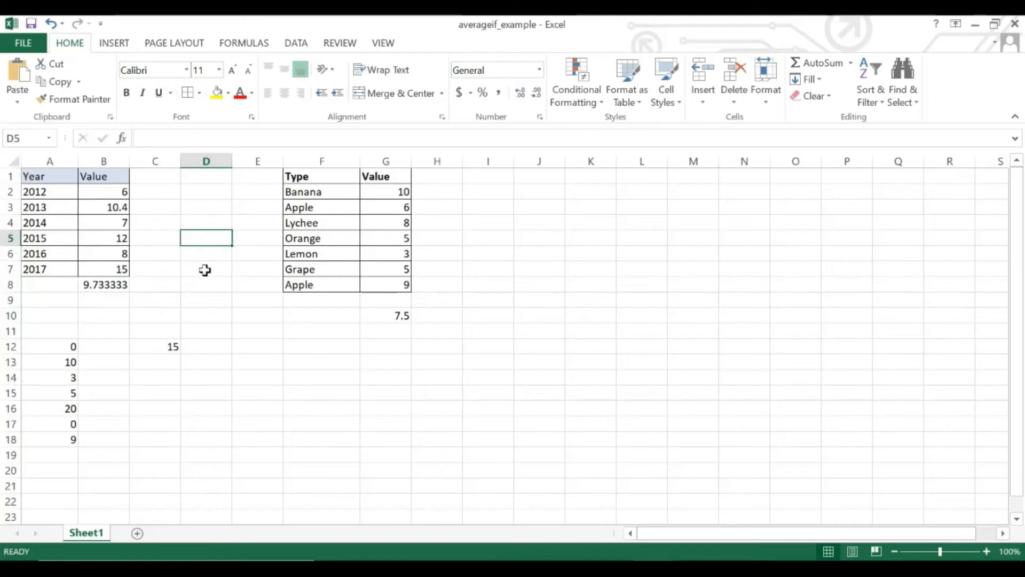
{"action": "left_click", "coordinate": [203, 280]}
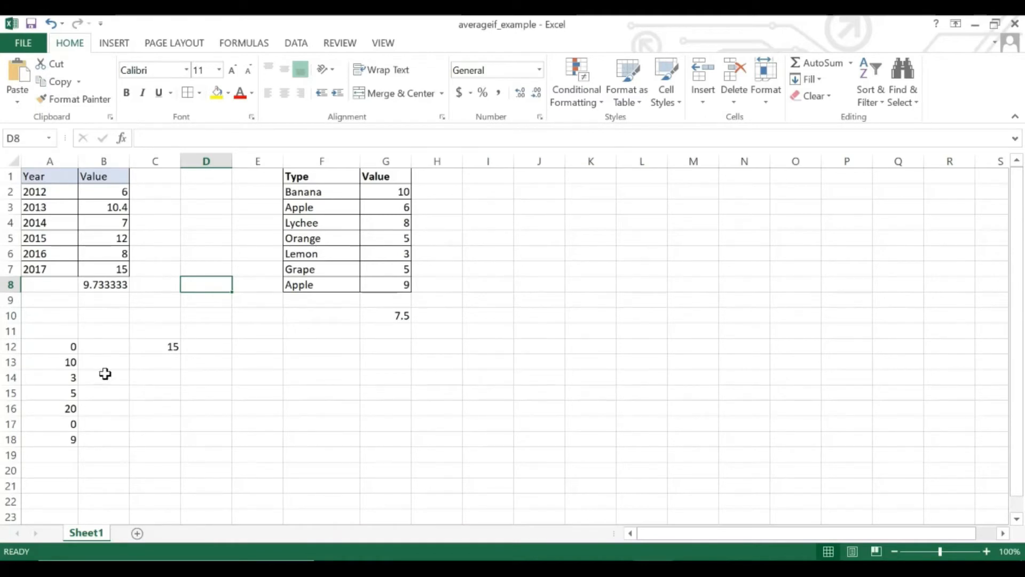
- Apply borders around every cell in the number list A12:A18
{"action": "left_click_drag", "start_coordinate": [71, 347], "coordinate": [71, 438]}
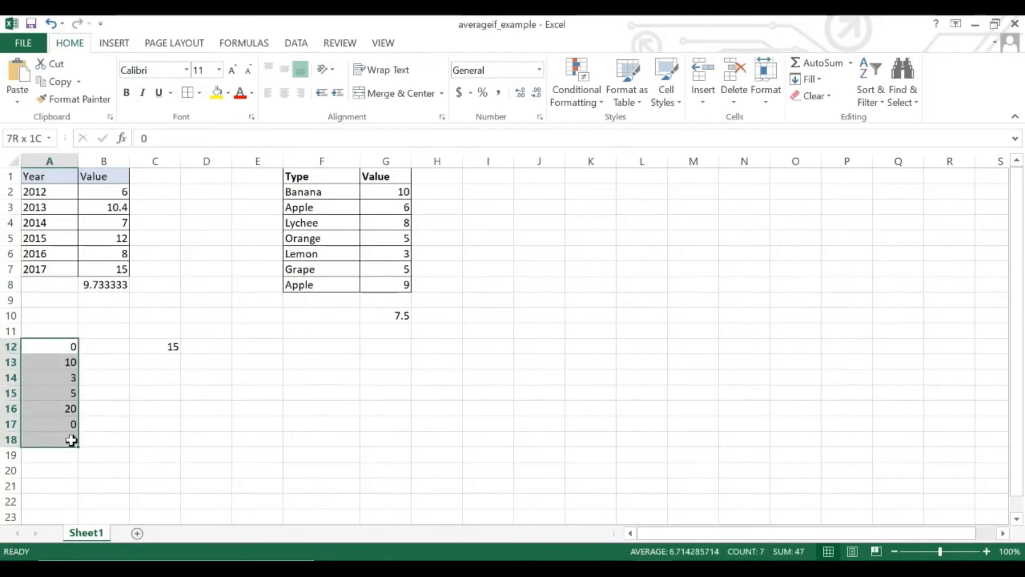
{"action": "left_click", "coordinate": [185, 92]}
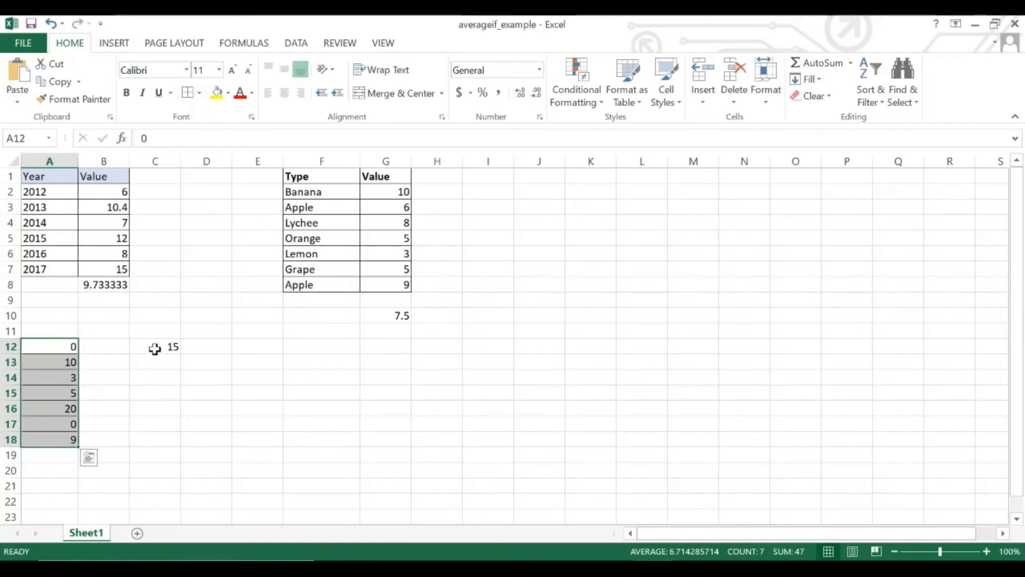
{"action": "left_click", "coordinate": [149, 396]}
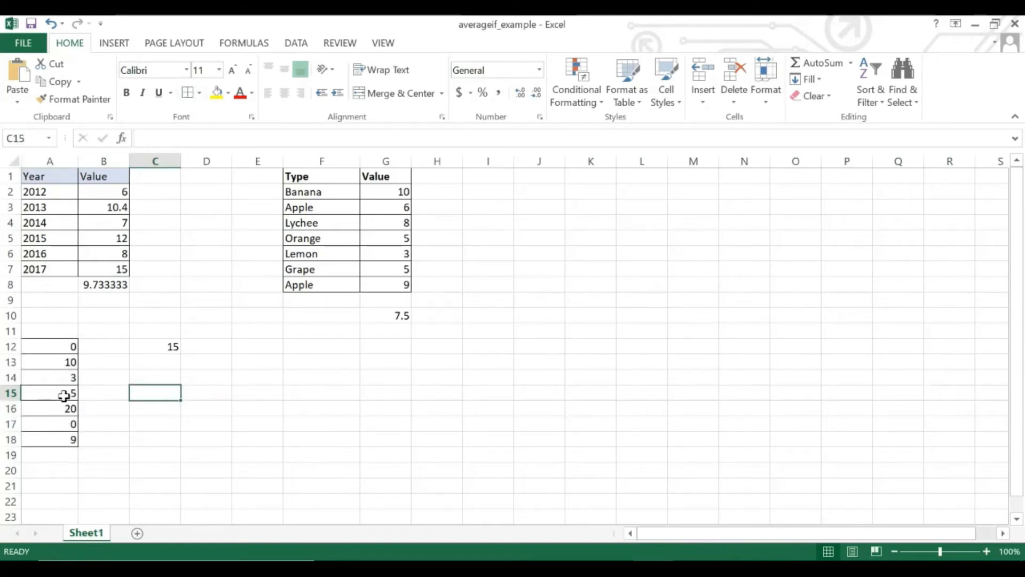
- Clear the existing formula from C12 and insert the statistical function AVERAGEIF there
{"action": "left_click", "coordinate": [162, 349]}
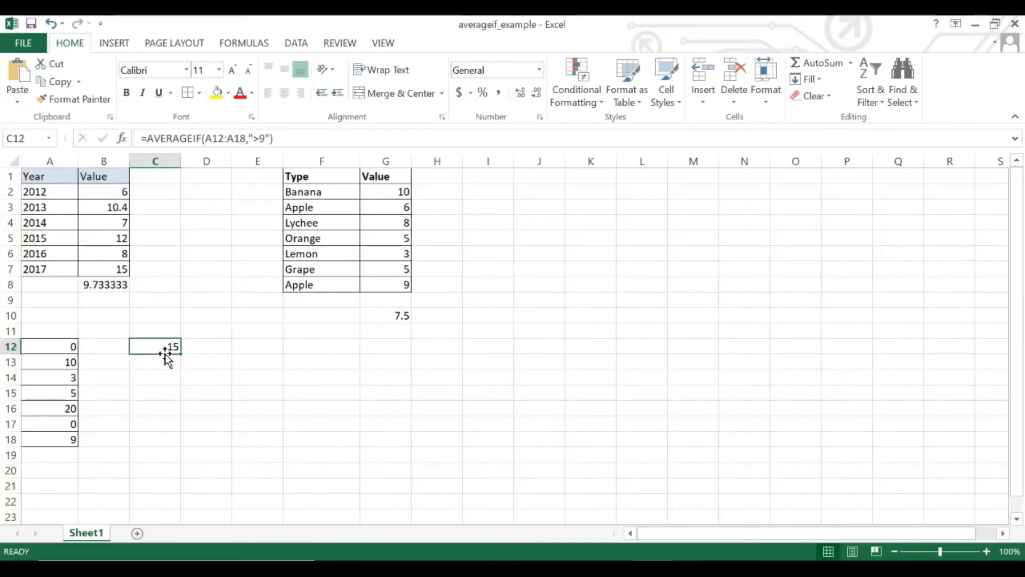
{"action": "key", "text": "Delete"}
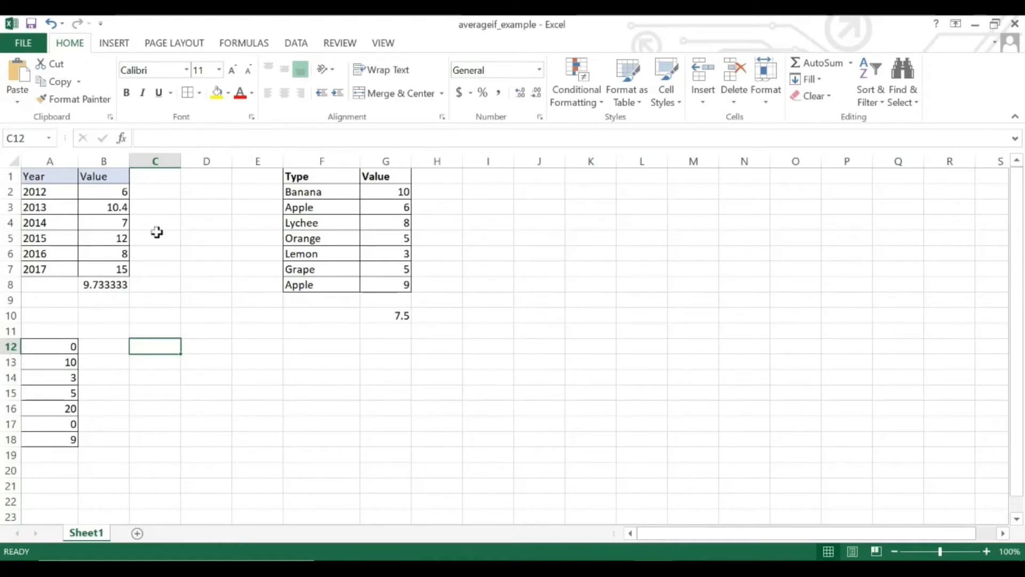
{"action": "left_click", "coordinate": [244, 42]}
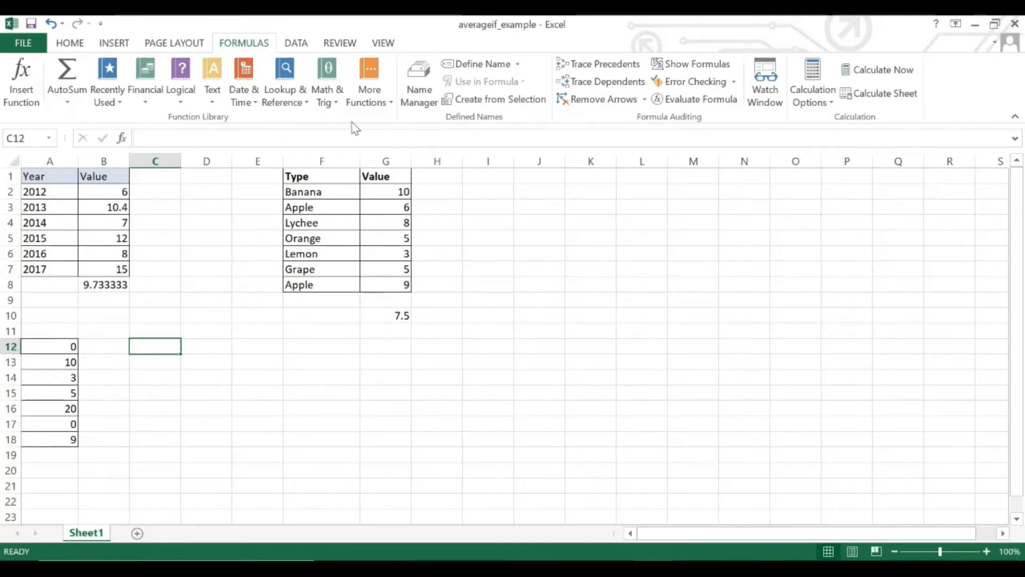
{"action": "left_click", "coordinate": [392, 104]}
{"action": "mouse_move", "coordinate": [403, 119]}
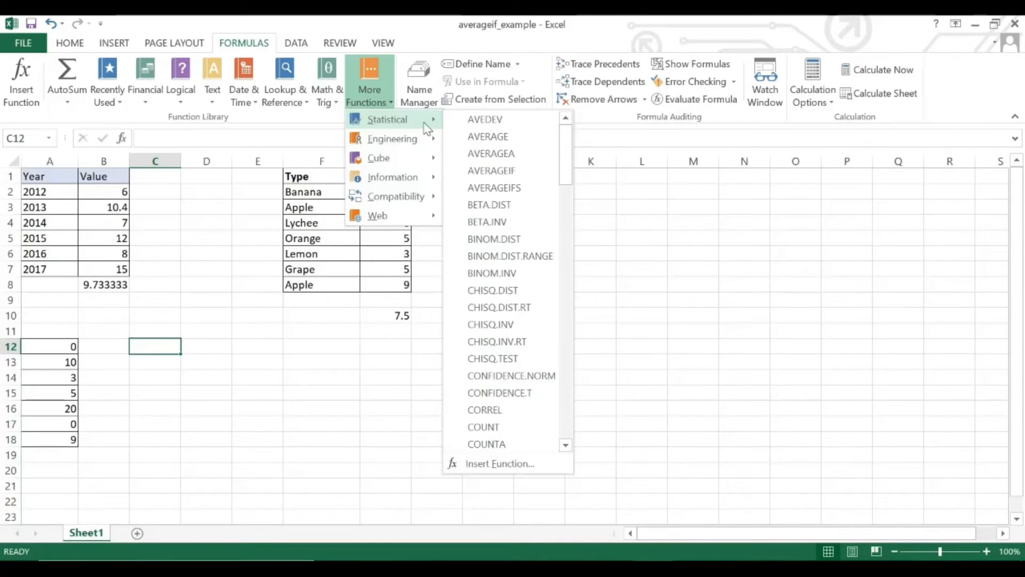
{"action": "left_click", "coordinate": [492, 171]}
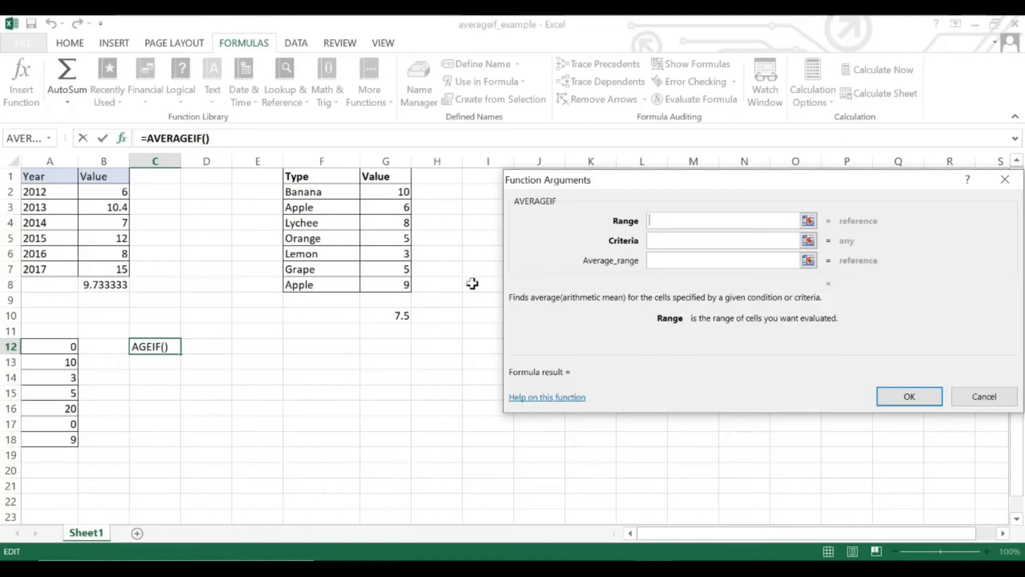
{"action": "left_click_drag", "start_coordinate": [602, 183], "coordinate": [448, 171]}
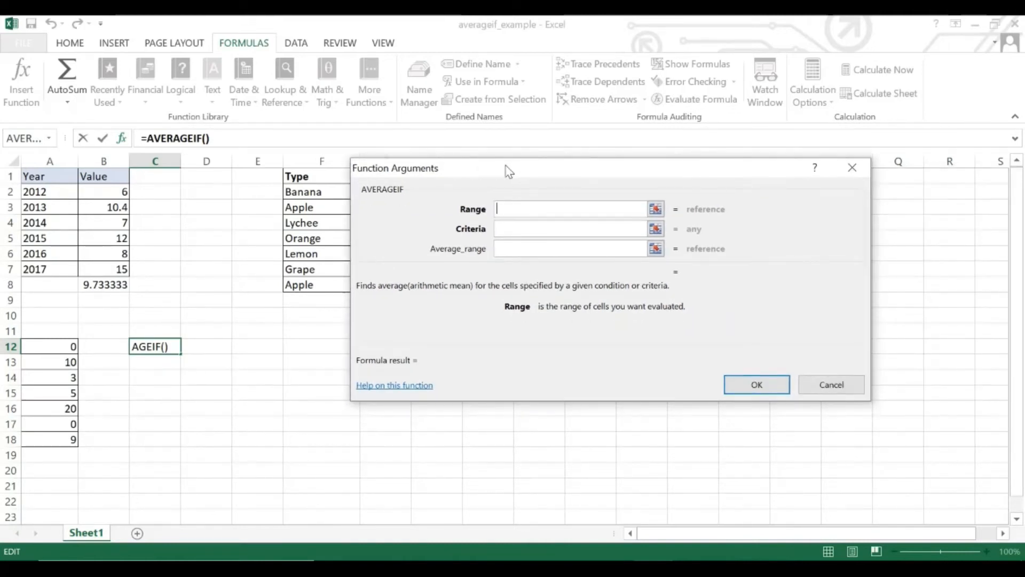
{"action": "left_click_drag", "start_coordinate": [542, 171], "coordinate": [541, 168]}
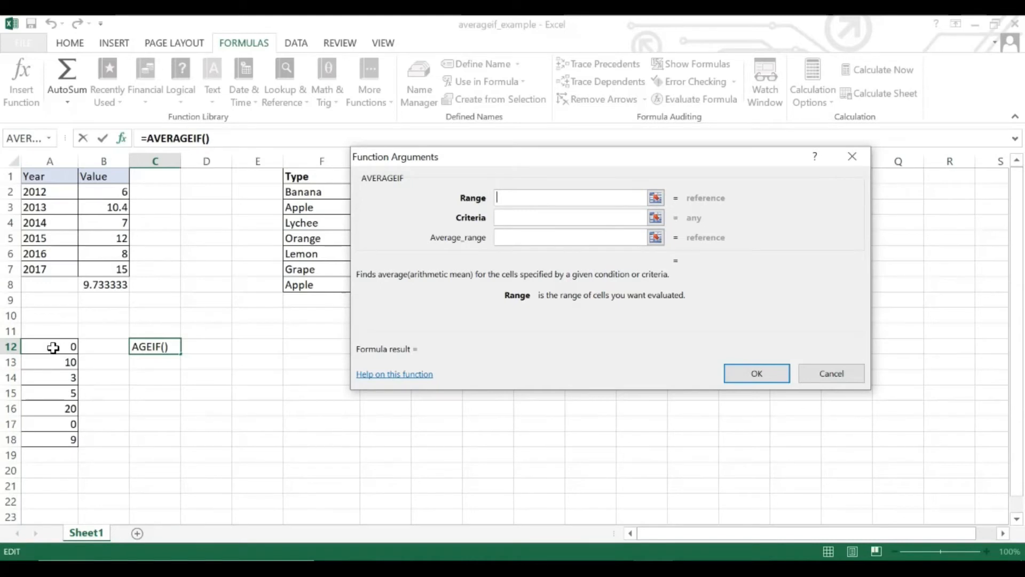
- Complete the AVERAGEIF in C12 with range A12:A18 and criteria >9, and check it against cells A13 and A16
{"action": "left_click_drag", "start_coordinate": [53, 348], "coordinate": [66, 429]}
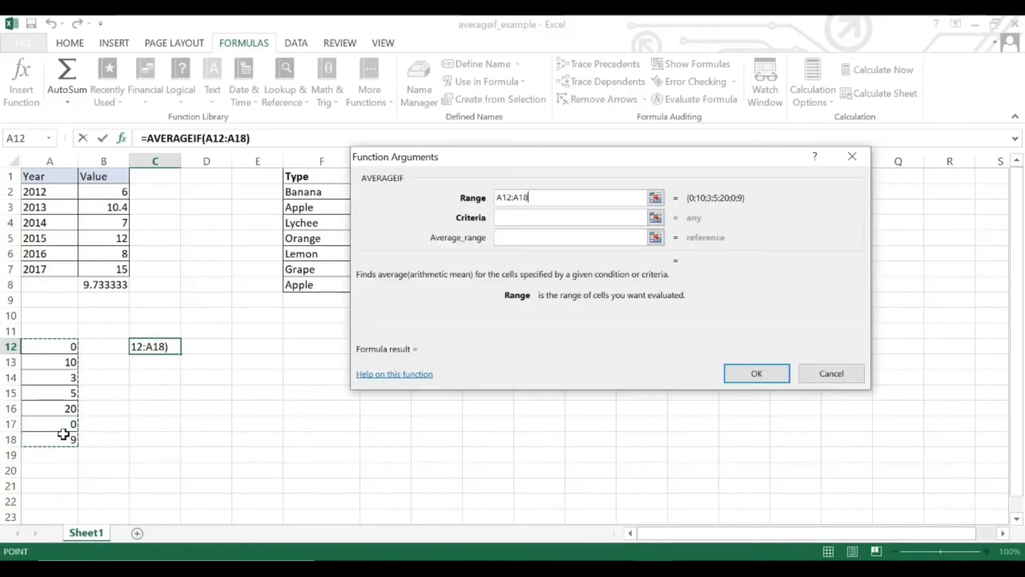
{"action": "left_click", "coordinate": [521, 217]}
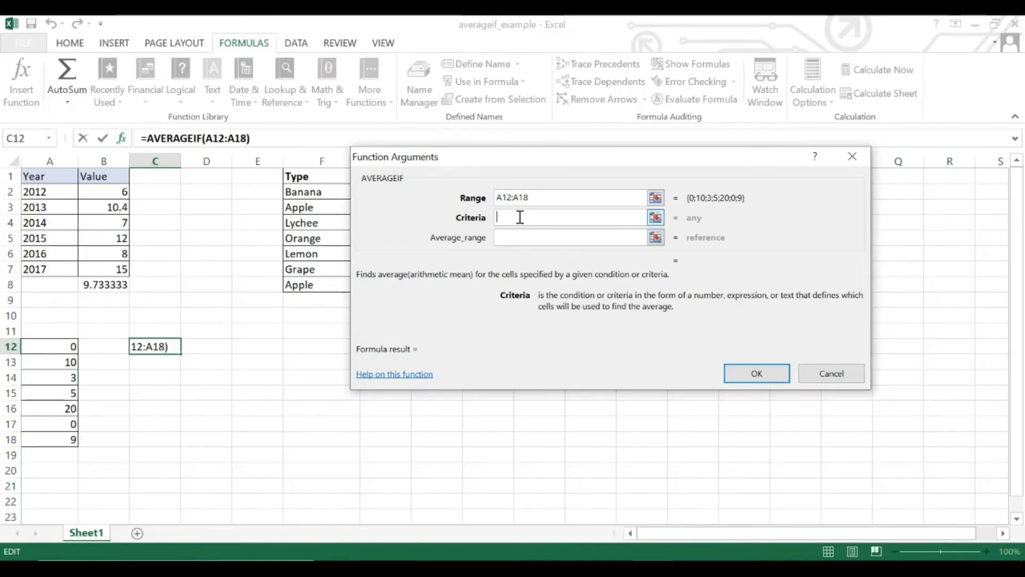
{"action": "type", "text": "9"}
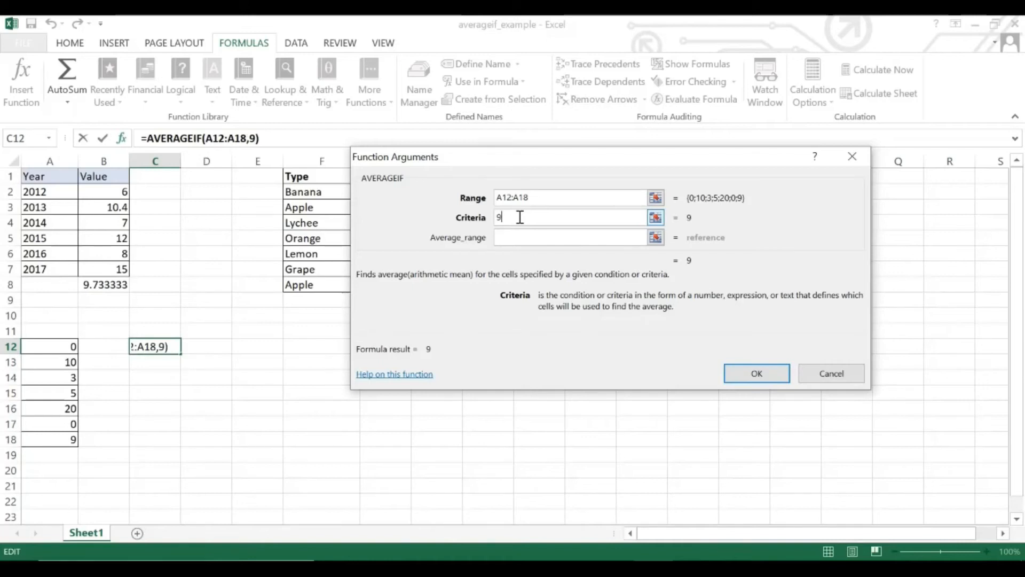
{"action": "key", "text": "BackSpace"}
{"action": "type", "text": ">9"}
{"action": "left_click", "coordinate": [551, 239]}
{"action": "left_click", "coordinate": [765, 372]}
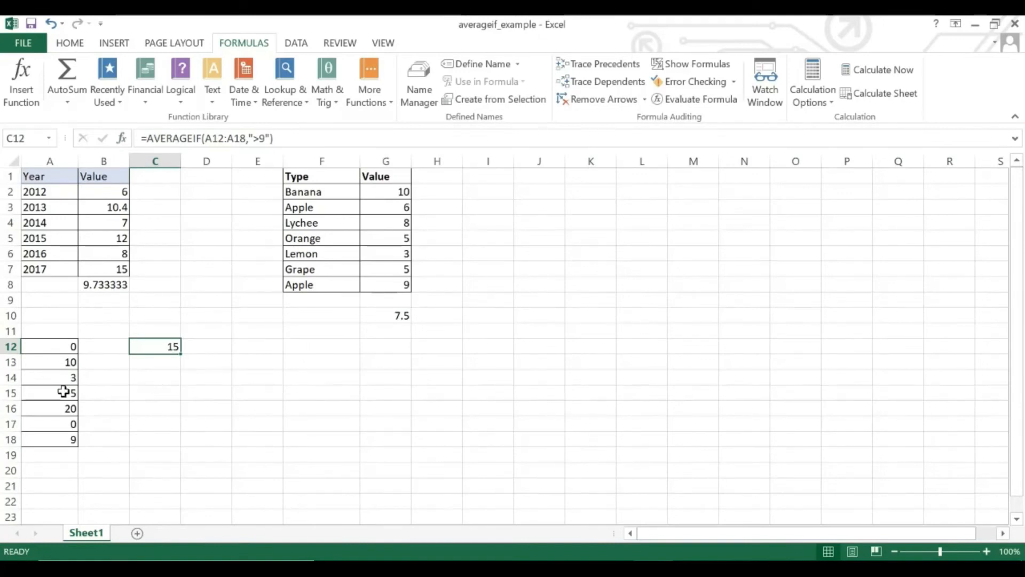
{"action": "left_click", "coordinate": [57, 365]}
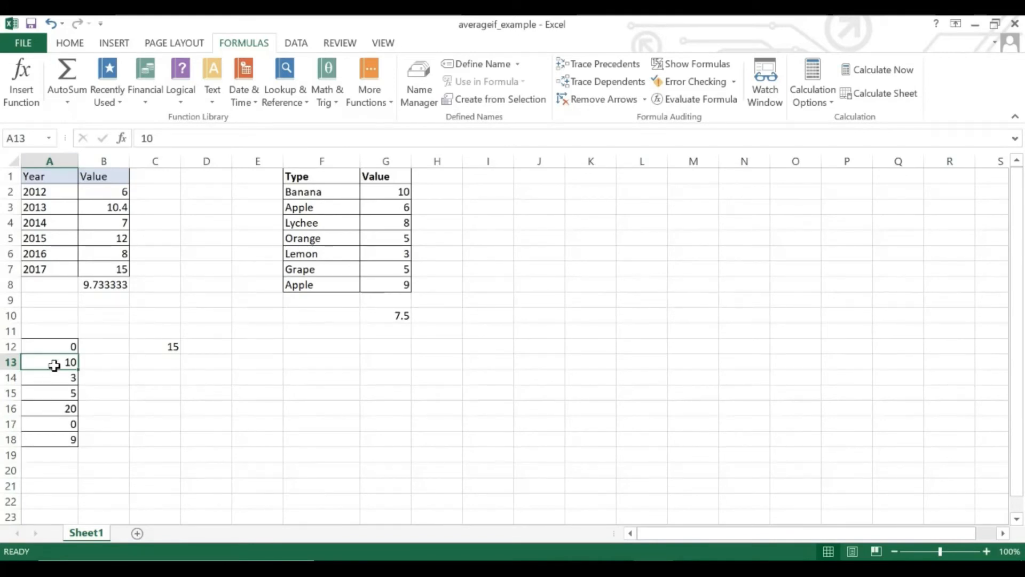
{"action": "left_click", "coordinate": [64, 408]}
{"action": "left_click", "coordinate": [167, 346]}
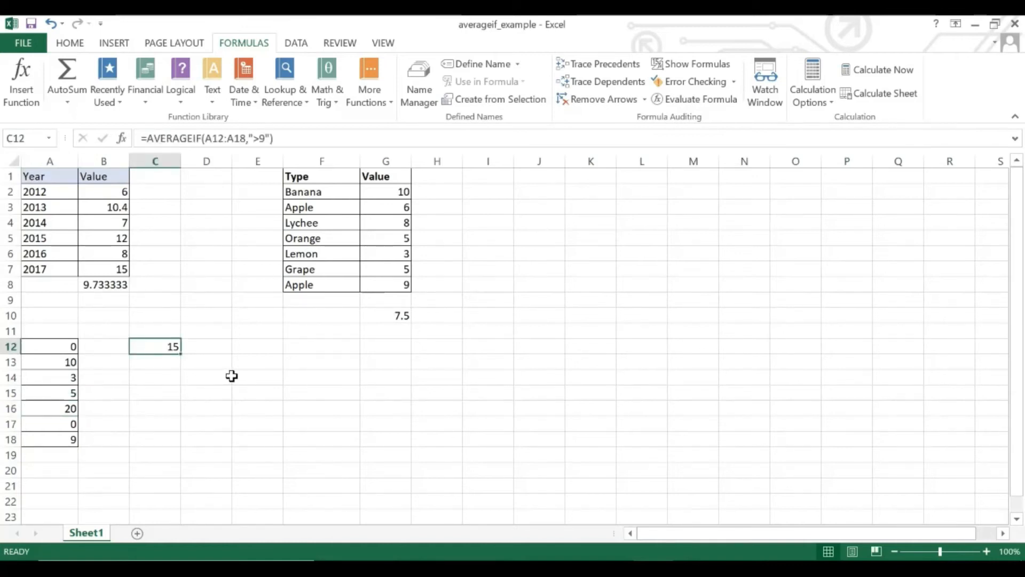
- Clear the AVERAGEIF formula from cell G10 below the fruit table
{"action": "left_click", "coordinate": [370, 373]}
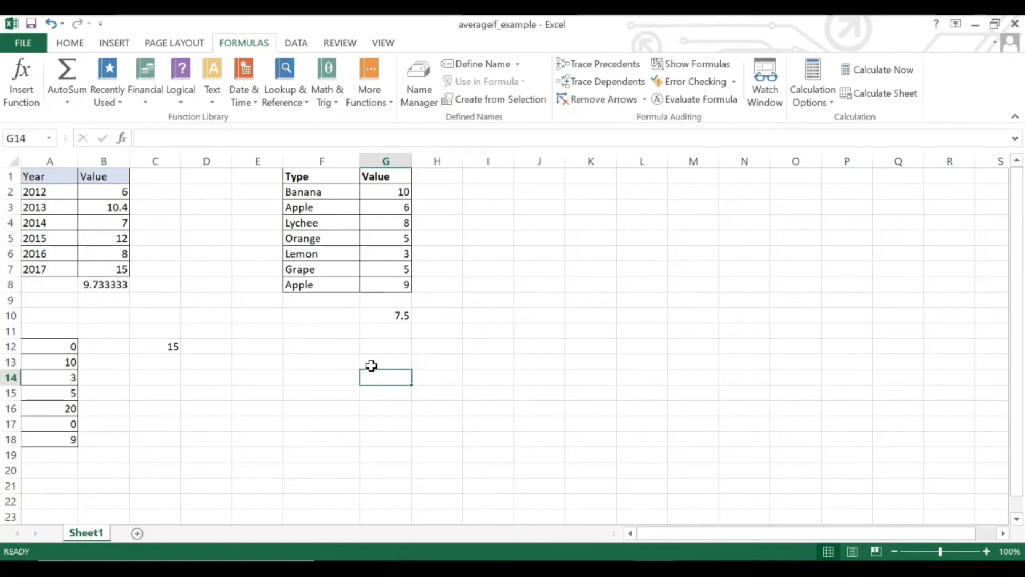
{"action": "left_click", "coordinate": [391, 320]}
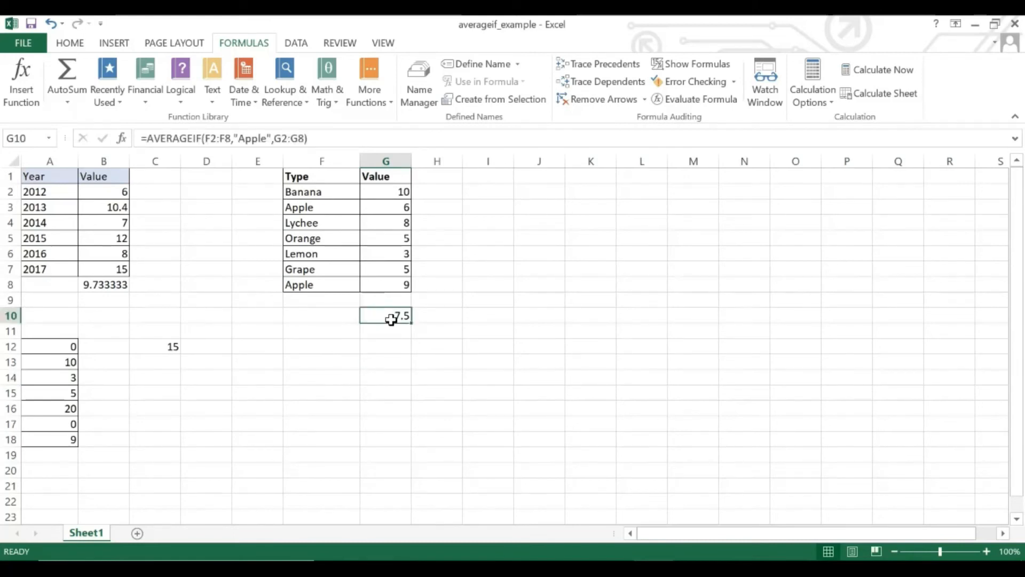
{"action": "key", "text": "Delete"}
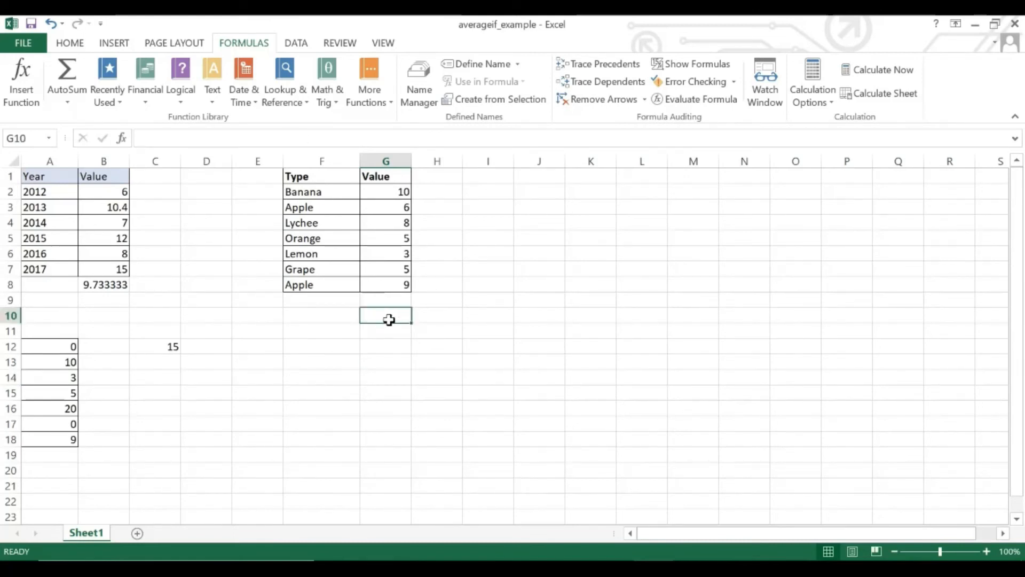
- Examine the fruit names from Banana to Orange in the Type column of the fruit table
{"action": "left_click", "coordinate": [306, 190]}
{"action": "left_click", "coordinate": [312, 222]}
{"action": "left_click", "coordinate": [303, 208]}
{"action": "left_click", "coordinate": [311, 238]}
{"action": "left_click", "coordinate": [309, 222]}
{"action": "left_click", "coordinate": [305, 208]}
{"action": "left_click", "coordinate": [311, 238]}
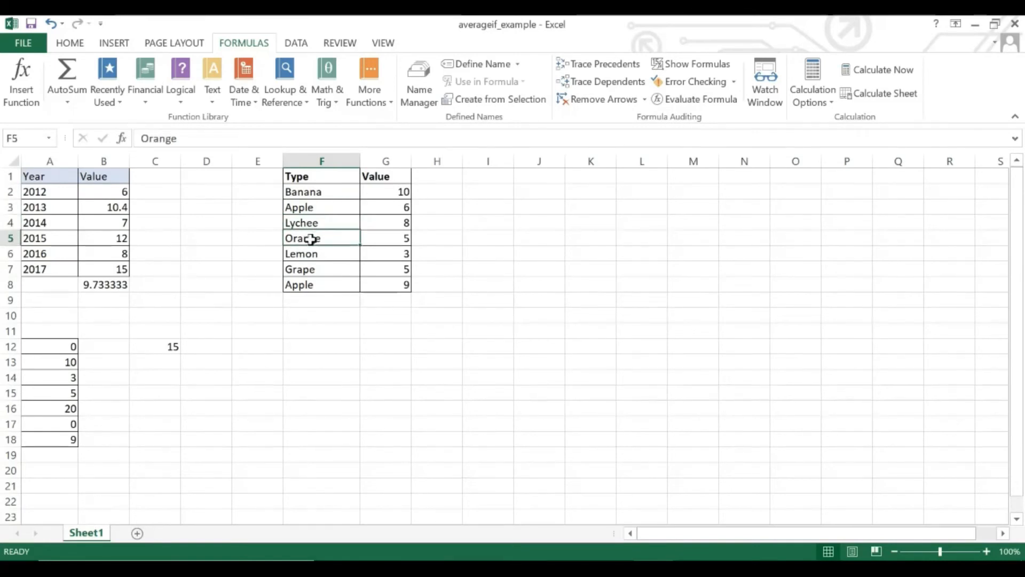
- Examine the remaining fruit names in the Type column and the matching numbers in the Value column of the fruit table
{"action": "left_click", "coordinate": [307, 269]}
{"action": "left_click", "coordinate": [311, 210]}
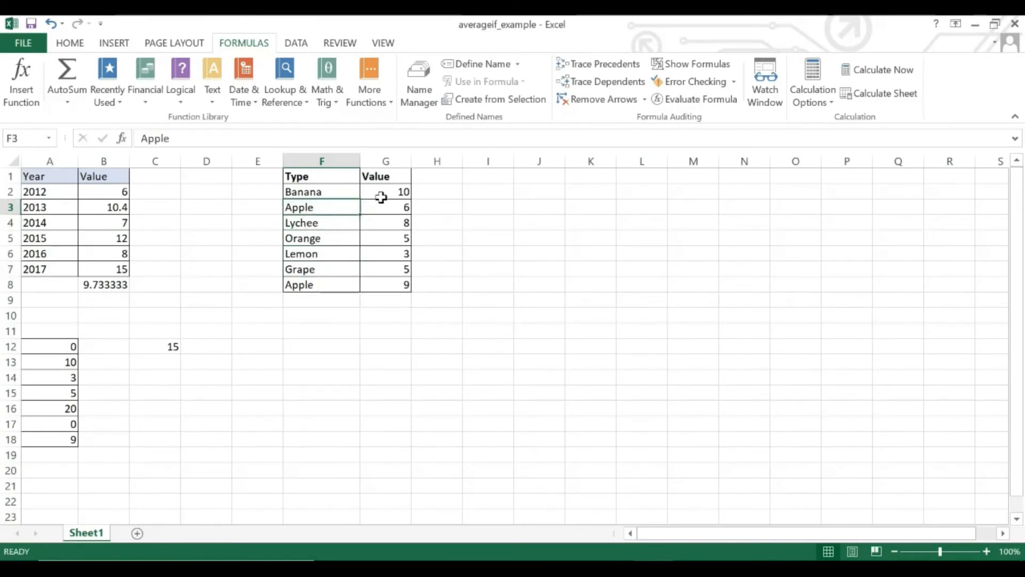
{"action": "left_click", "coordinate": [384, 194]}
{"action": "left_click", "coordinate": [386, 209]}
{"action": "left_click", "coordinate": [398, 253]}
{"action": "left_click", "coordinate": [400, 283]}
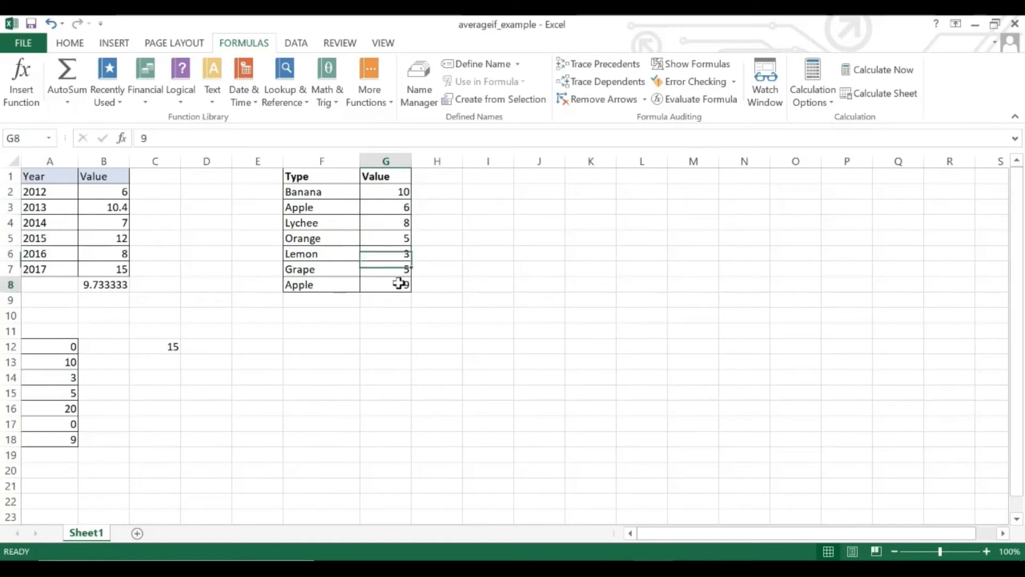
{"action": "left_click", "coordinate": [400, 256]}
{"action": "left_click", "coordinate": [397, 262]}
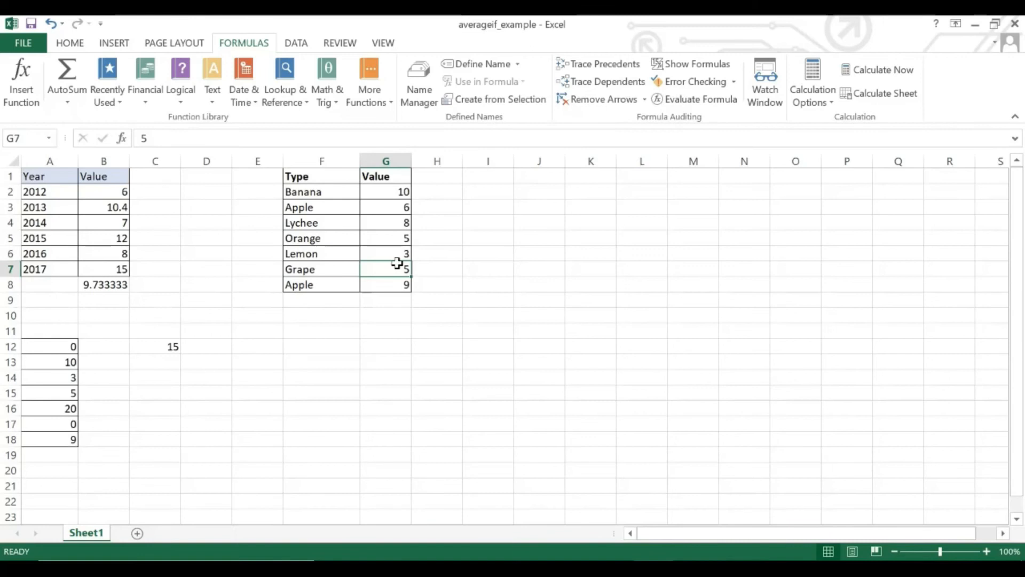
{"action": "left_click", "coordinate": [383, 320]}
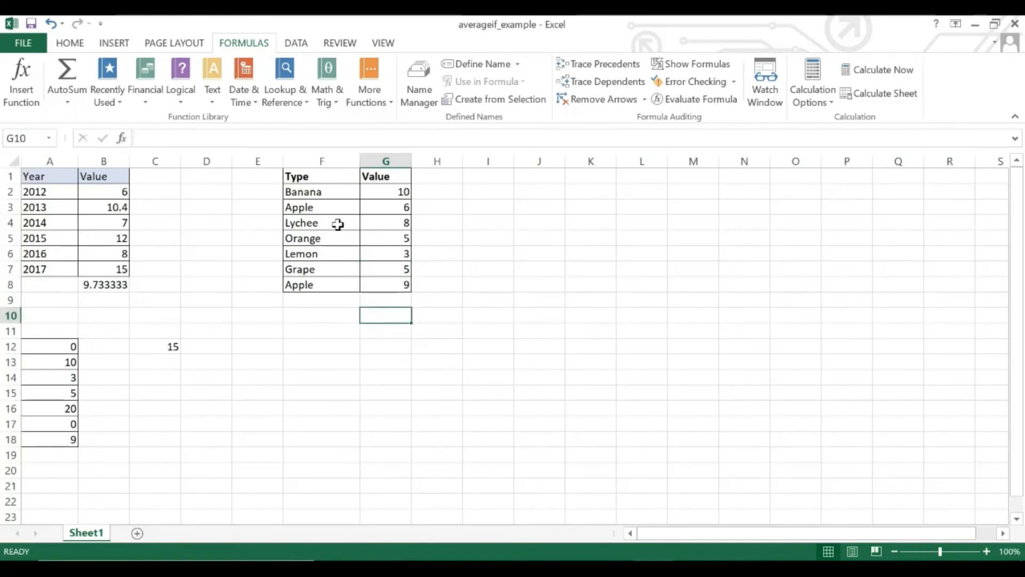
- Examine the two Apple rows of the fruit table, F3 and F8, together with their values in G3 and G8
{"action": "left_click", "coordinate": [327, 210]}
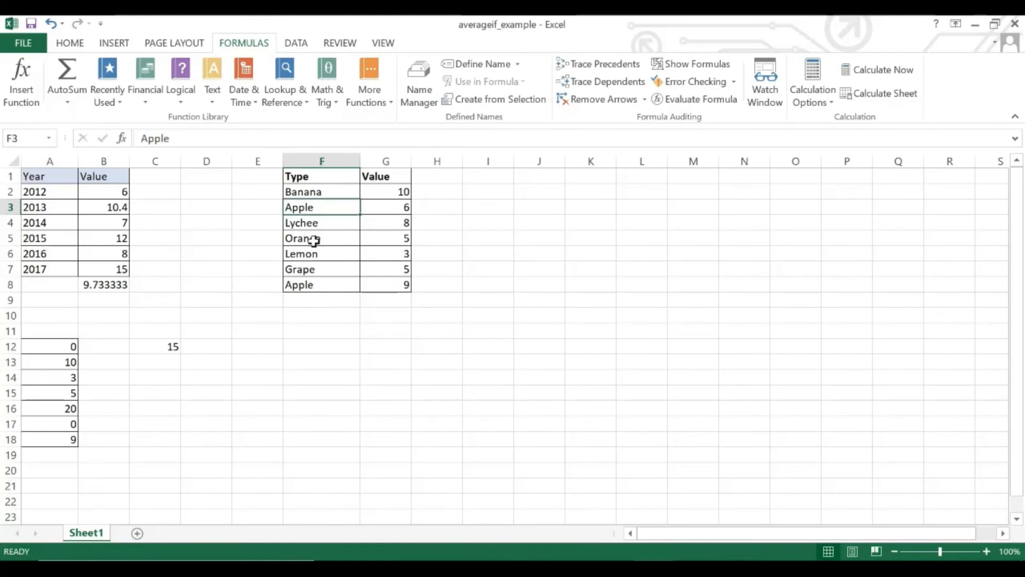
{"action": "left_click", "coordinate": [319, 279]}
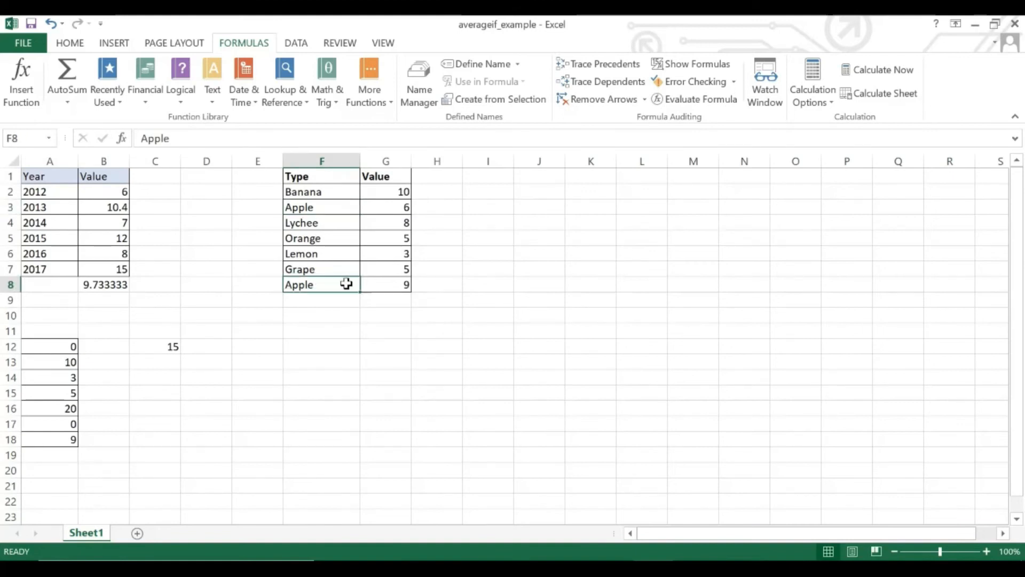
{"action": "left_click", "coordinate": [323, 206]}
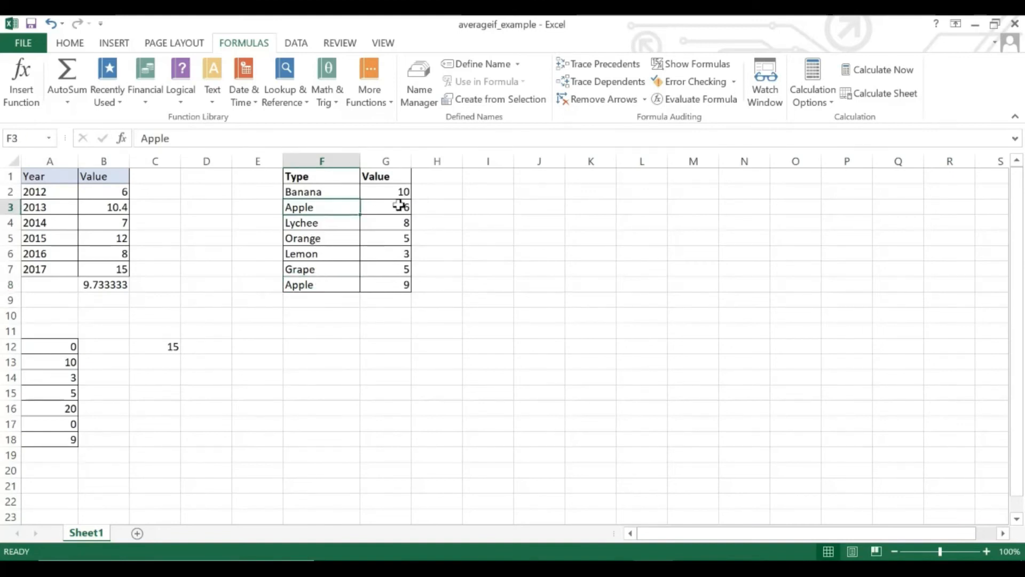
{"action": "left_click", "coordinate": [399, 205]}
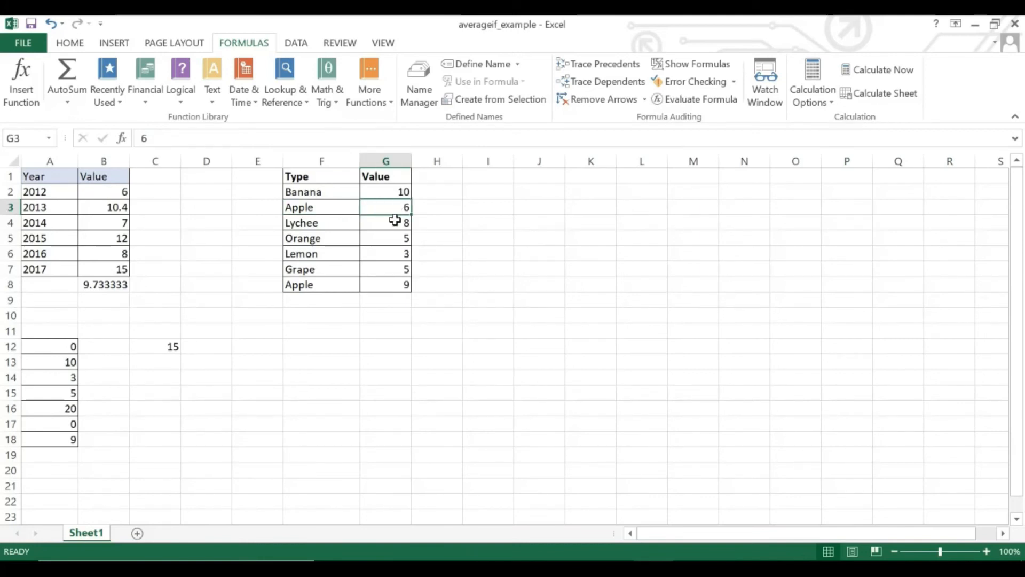
{"action": "left_click", "coordinate": [393, 285]}
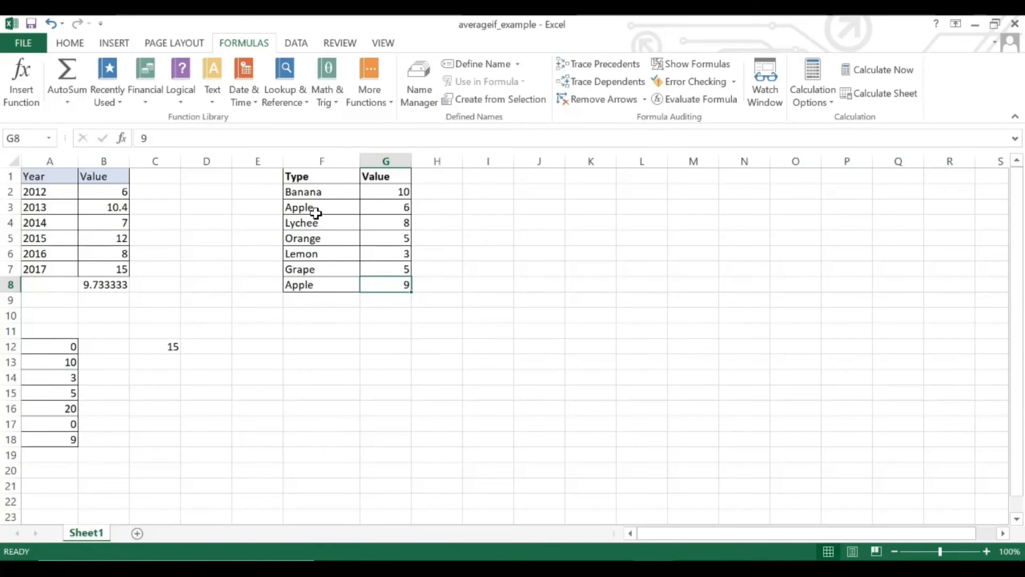
- Insert the statistical function AVERAGEIF in G11 and set its range to the fruit types in F2:F8
{"action": "left_click", "coordinate": [380, 335]}
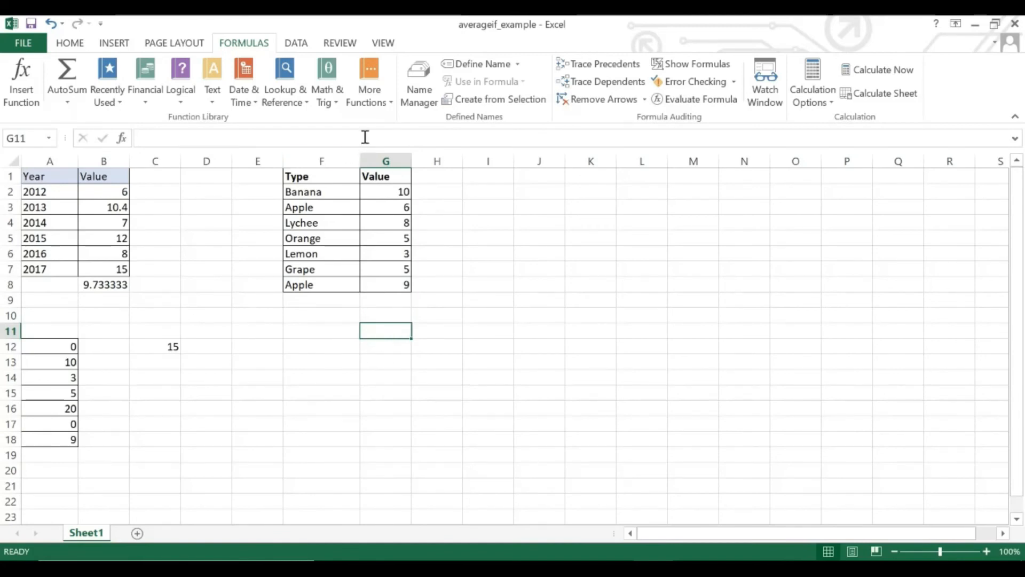
{"action": "left_click", "coordinate": [391, 102]}
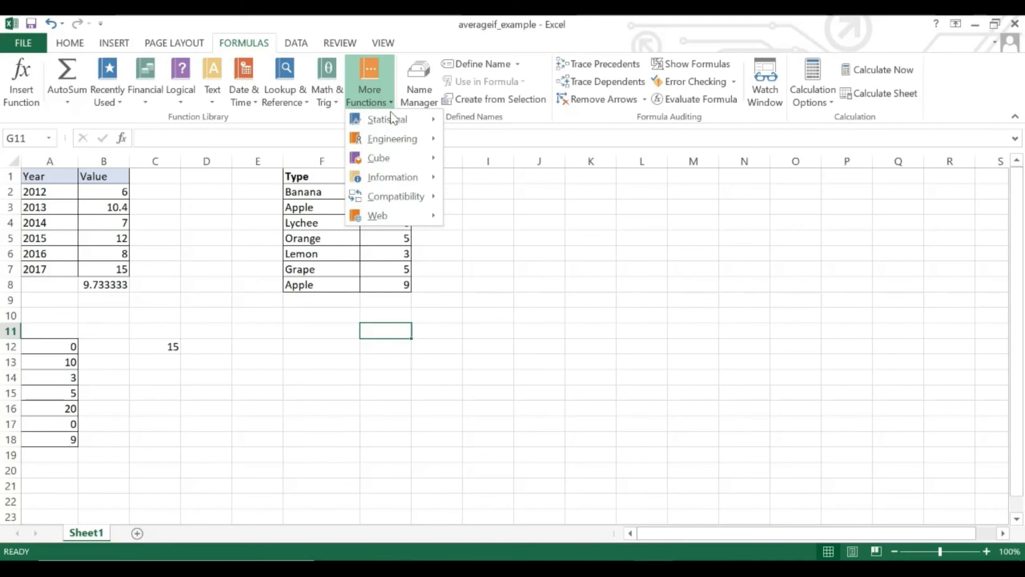
{"action": "mouse_move", "coordinate": [407, 121]}
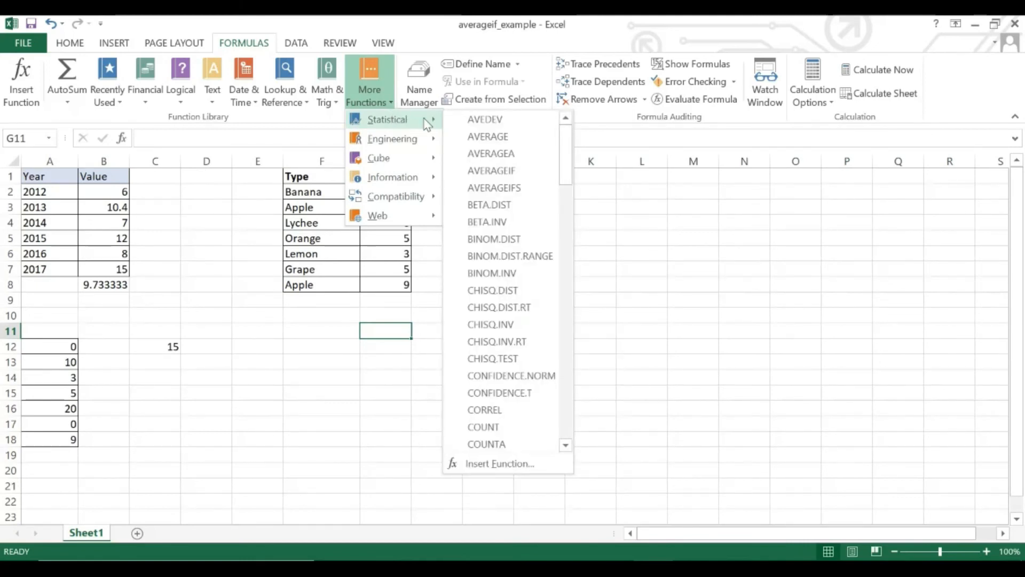
{"action": "left_click", "coordinate": [504, 171]}
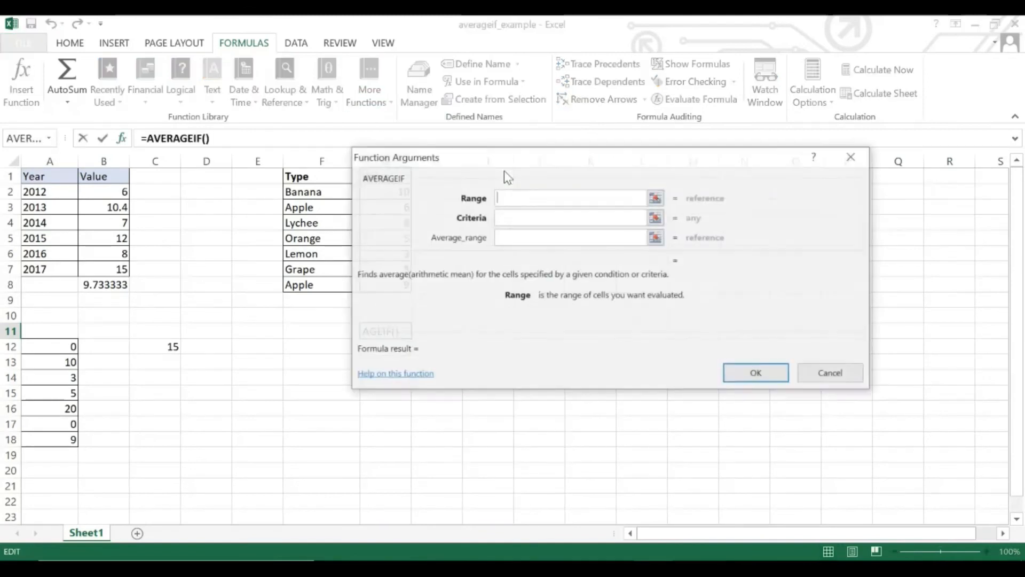
{"action": "left_click_drag", "start_coordinate": [559, 158], "coordinate": [640, 149]}
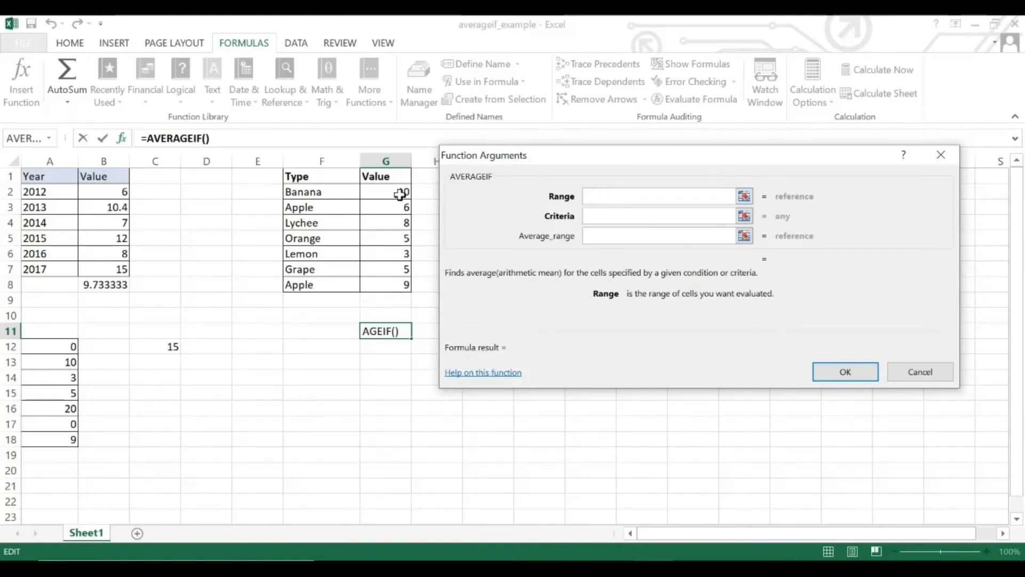
{"action": "left_click_drag", "start_coordinate": [311, 191], "coordinate": [317, 286]}
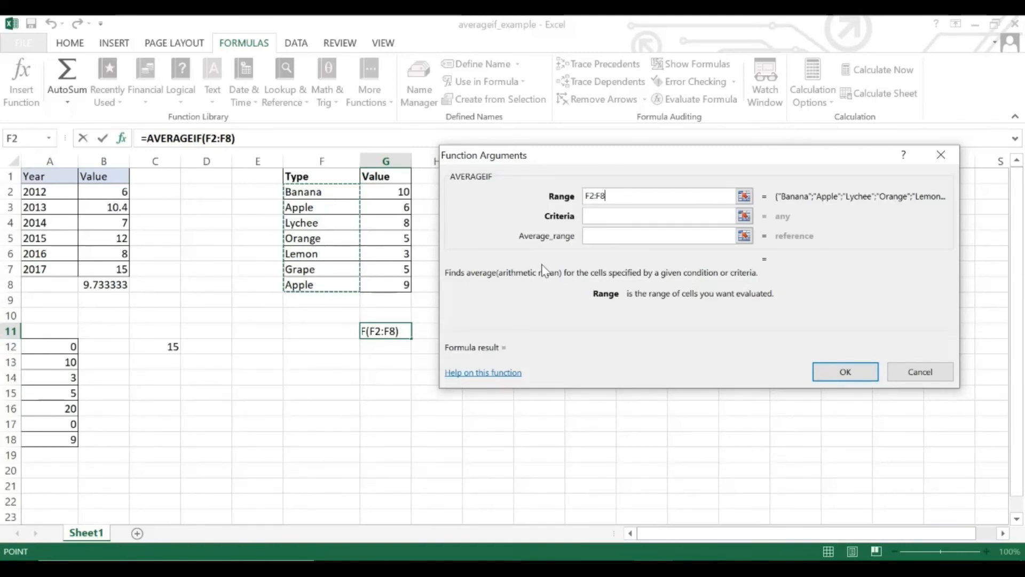
- Complete the AVERAGEIF in G11 with criteria Apple and average range G2:G8, and check it against the Apple value in G3
{"action": "left_click", "coordinate": [617, 217]}
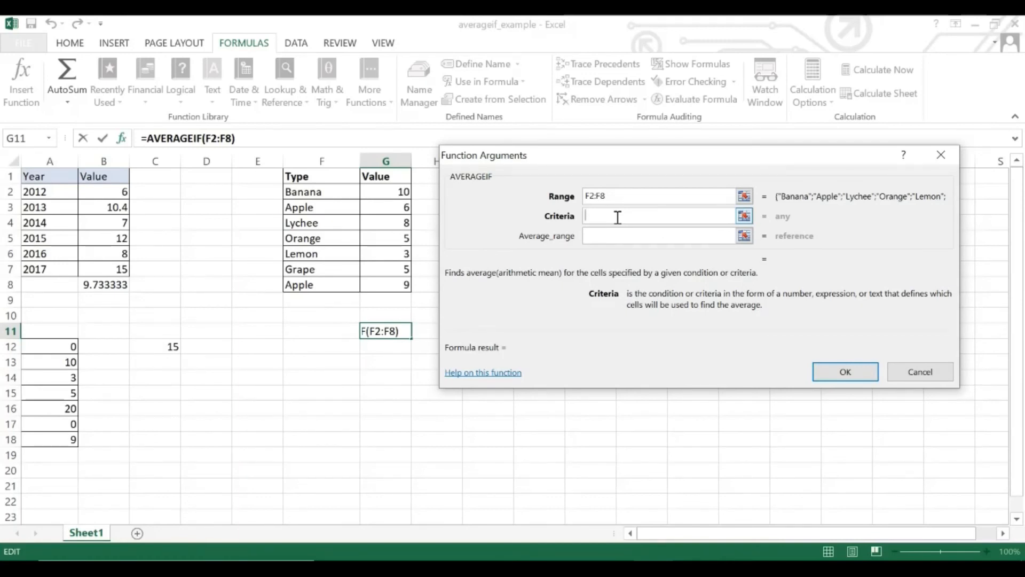
{"action": "type", "text": "Apl"}
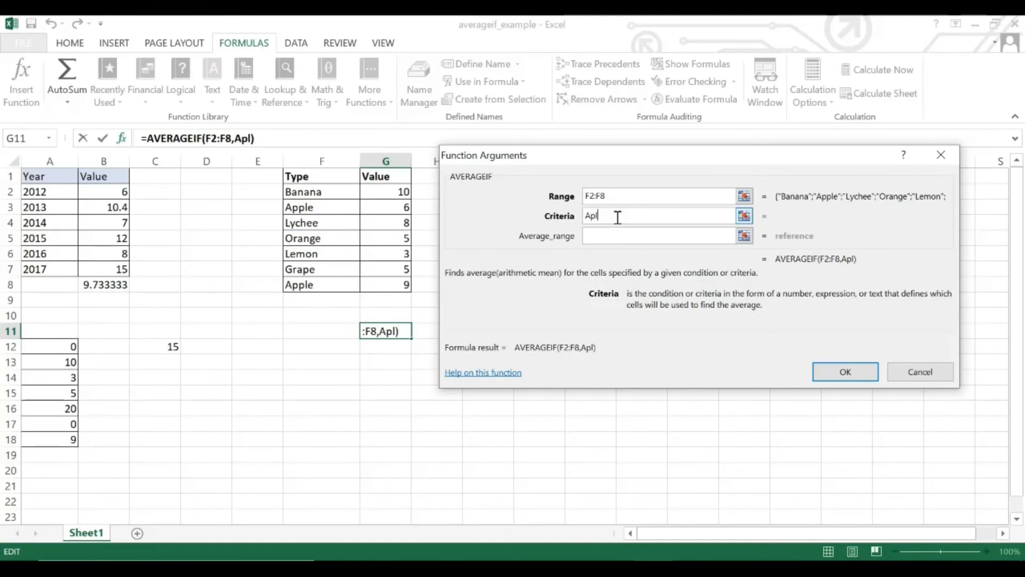
{"action": "key", "text": "BackSpace"}
{"action": "type", "text": "ple"}
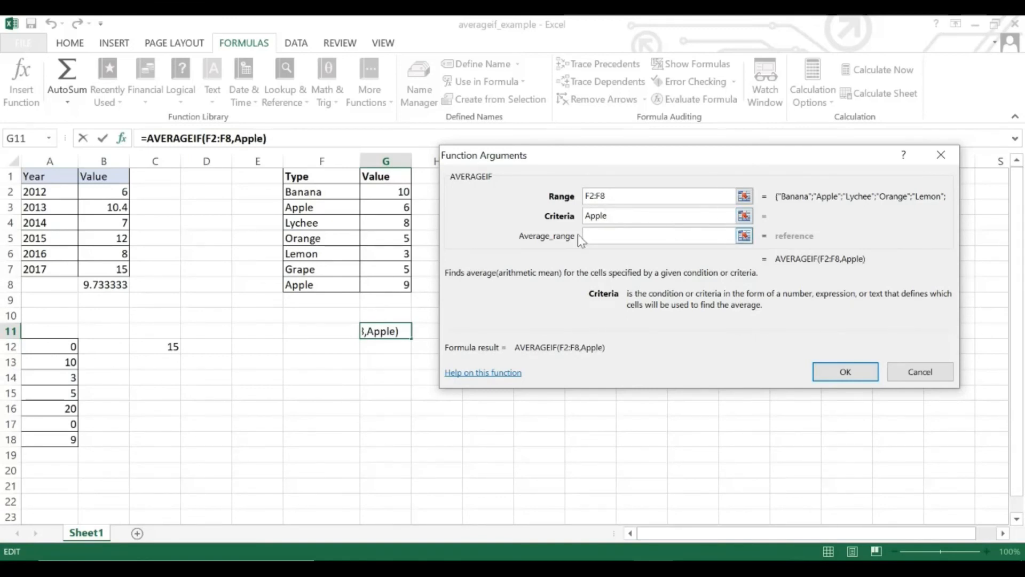
{"action": "left_click", "coordinate": [600, 234]}
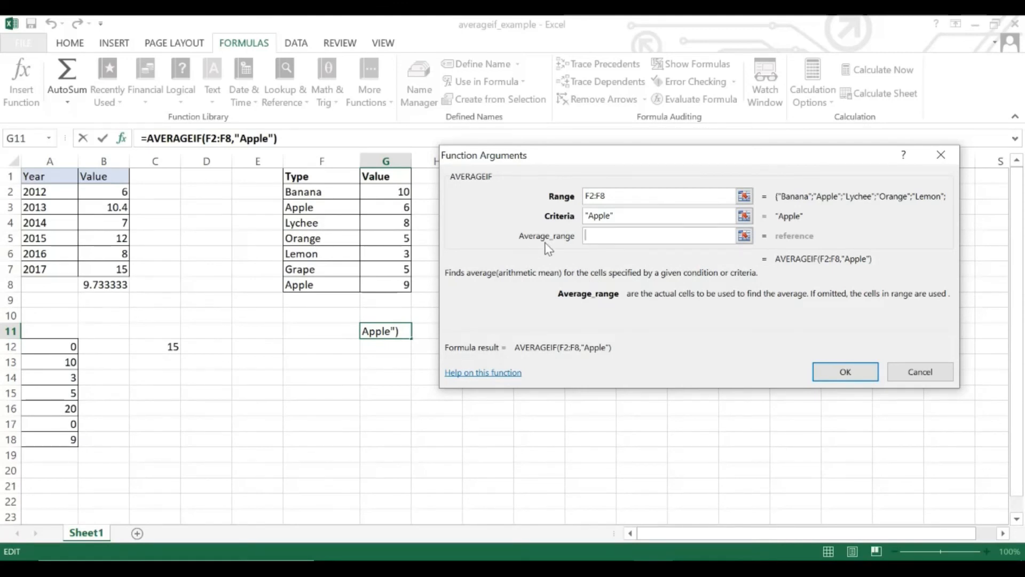
{"action": "left_click_drag", "start_coordinate": [389, 191], "coordinate": [384, 278]}
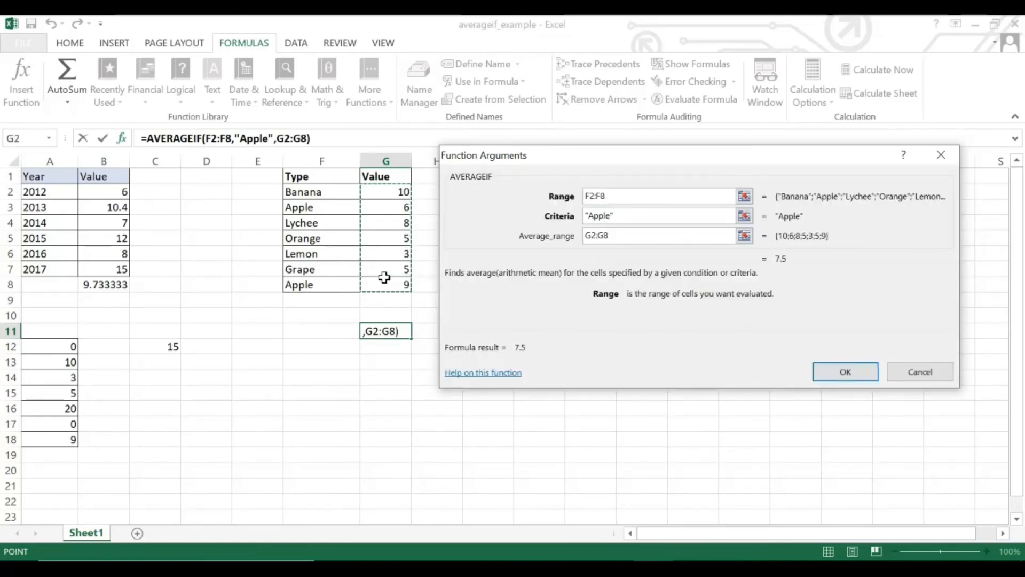
{"action": "left_click", "coordinate": [832, 368]}
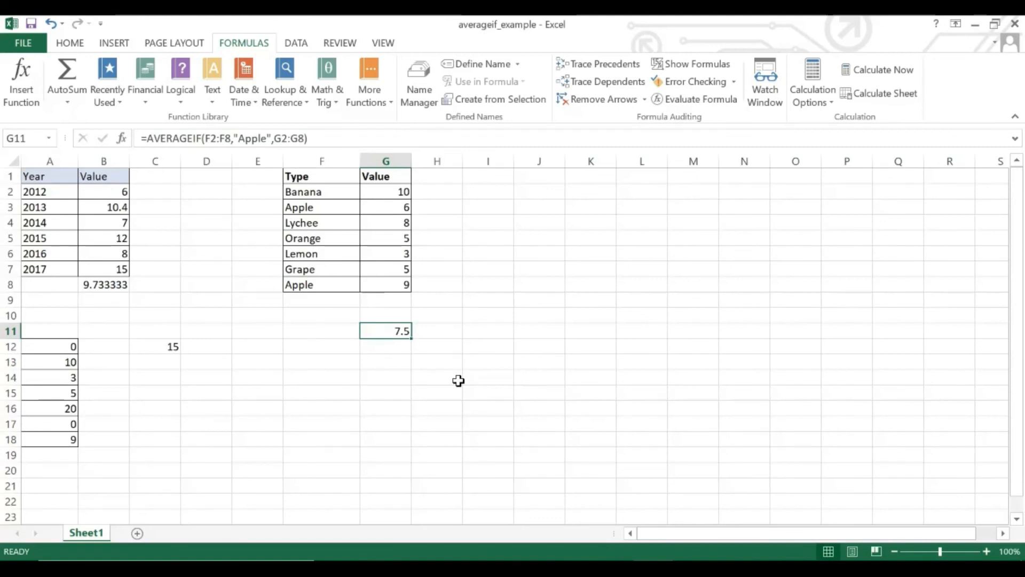
{"action": "left_click", "coordinate": [394, 210]}
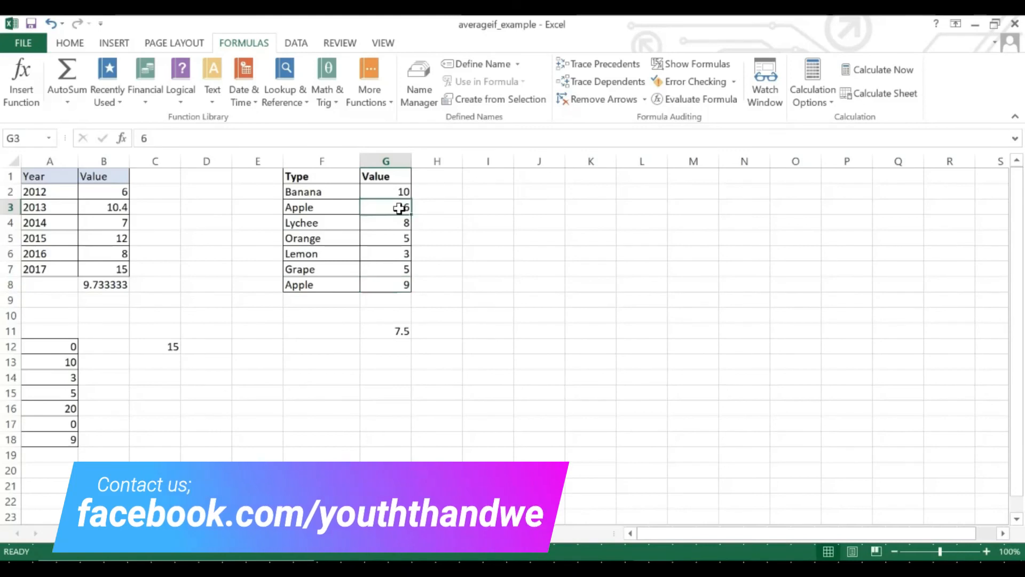
{"action": "left_click", "coordinate": [400, 334]}
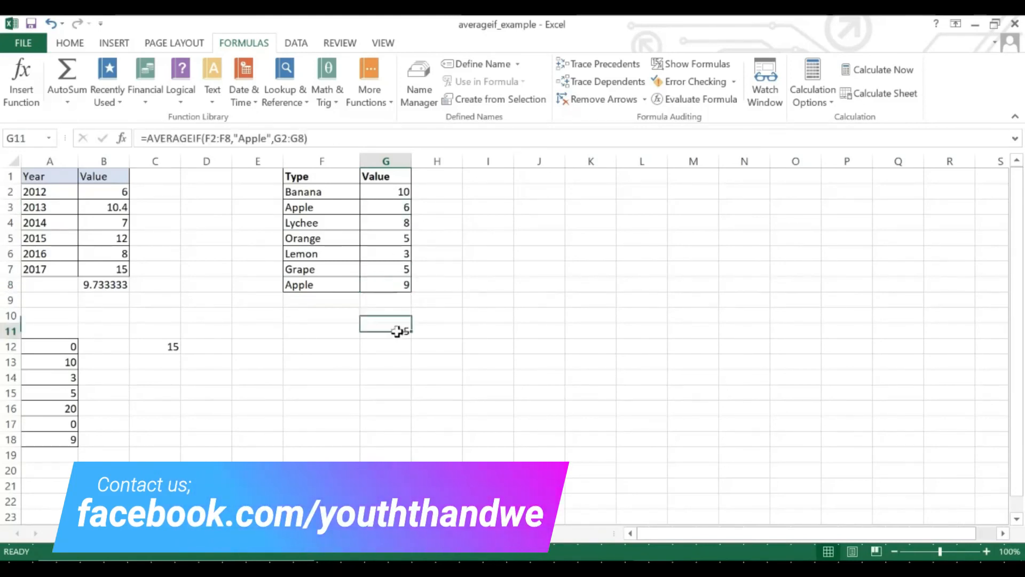